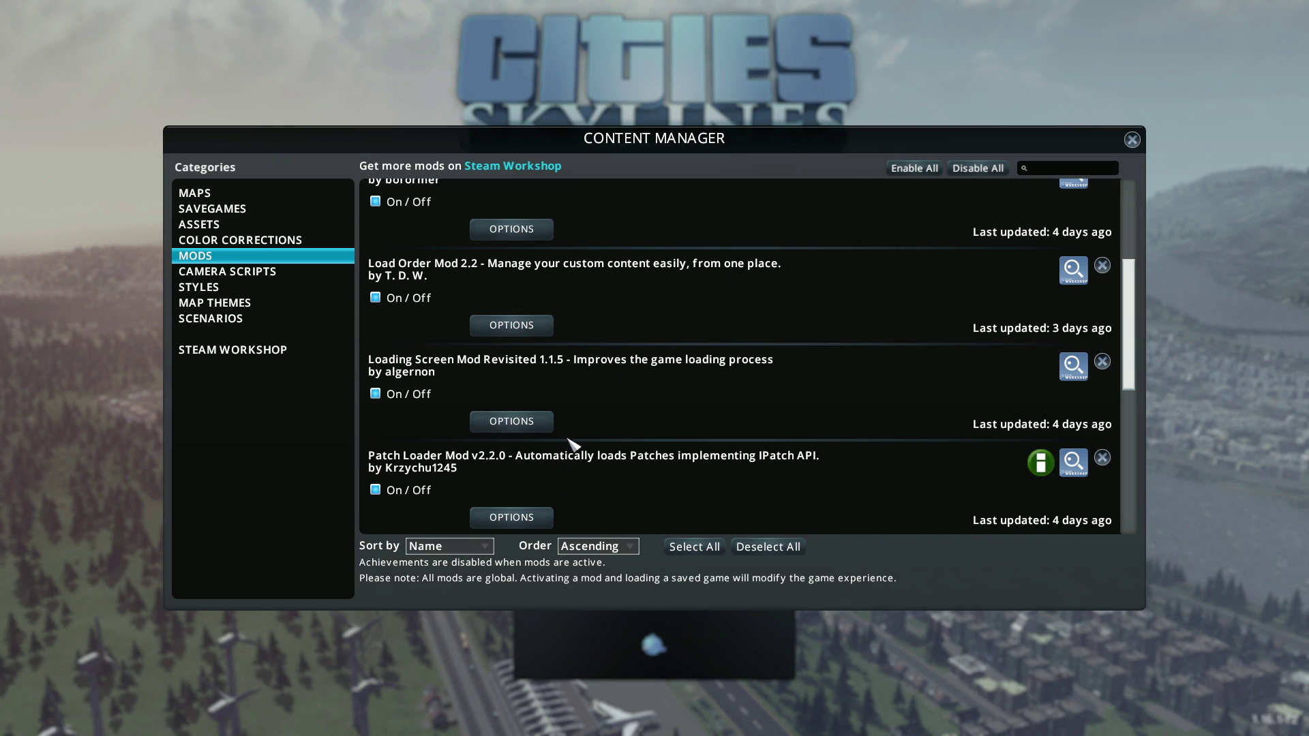
Open the skip text file from the prefab skipping options of Loading Screen Mod Revisited
click(579, 403)
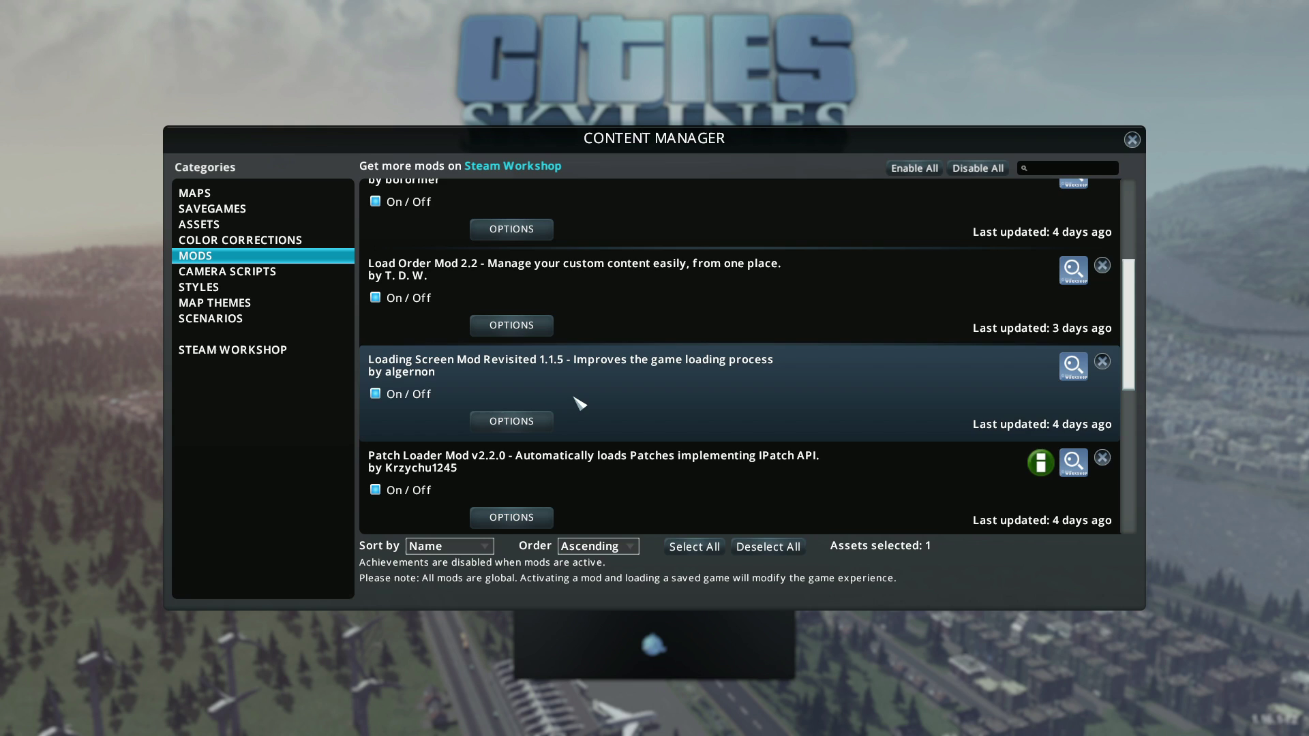
click(510, 422)
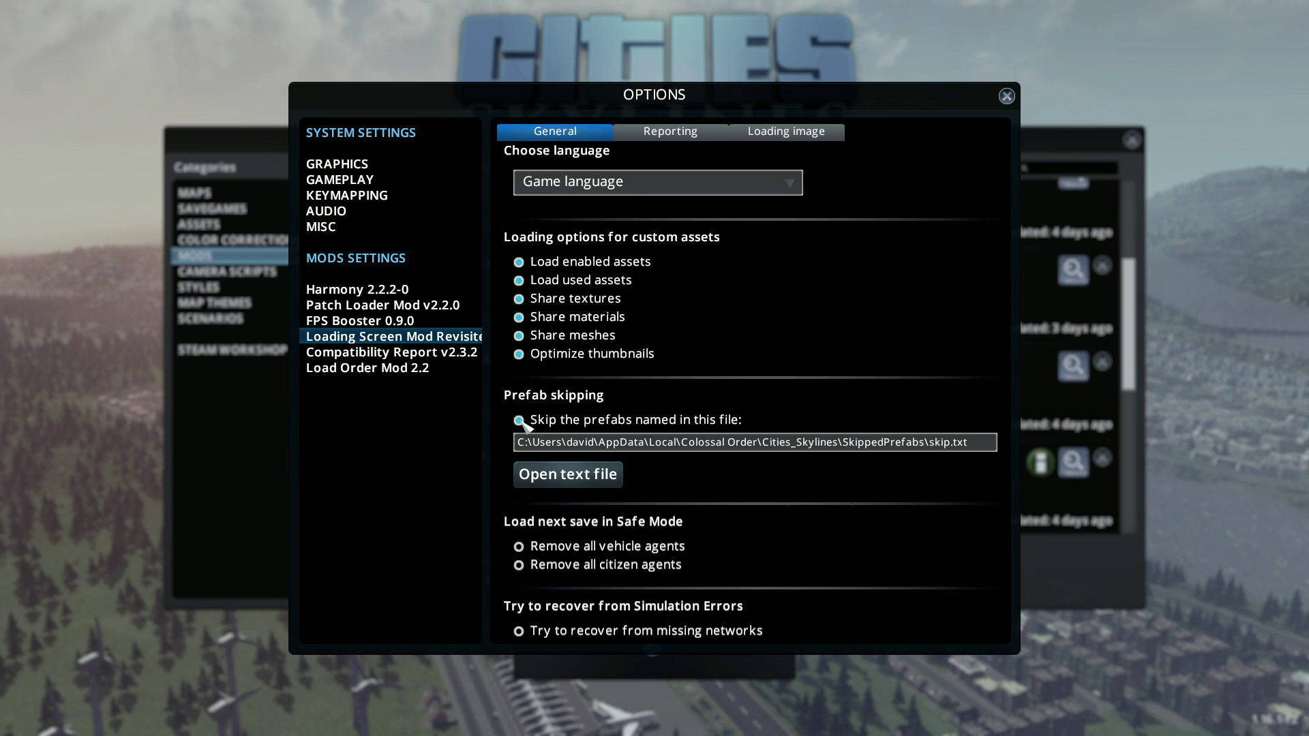
click(554, 467)
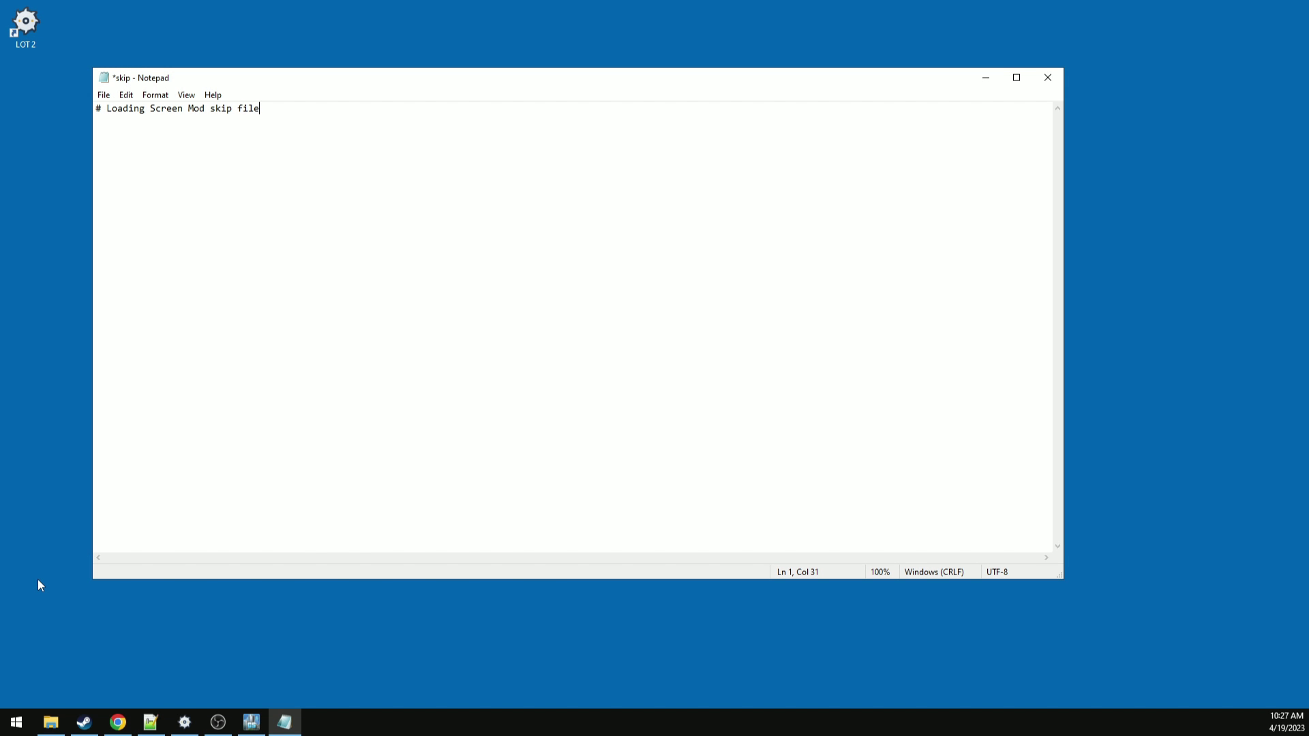
Switch to Chrome and read the mod's workshop description and its linked Prefab skipping guide, including the example skip file layout
key(alt+Tab)
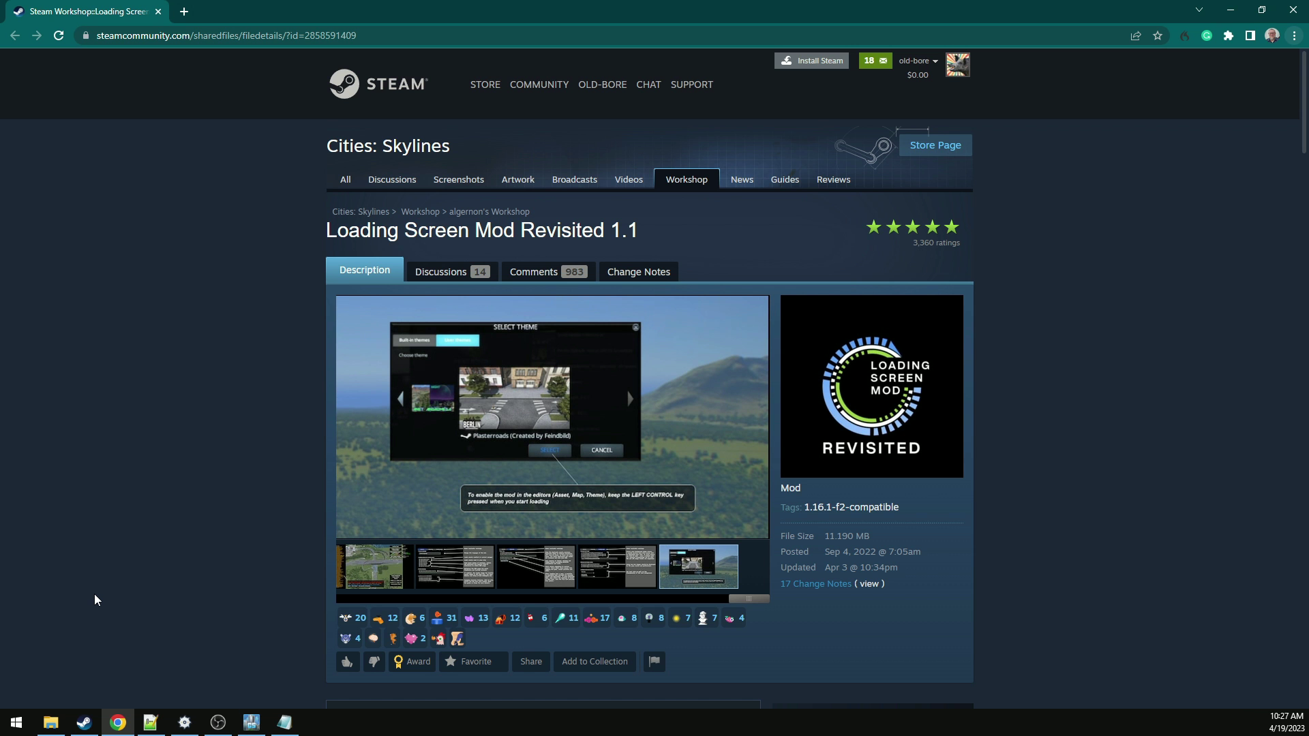
scroll(94, 600, down, 10)
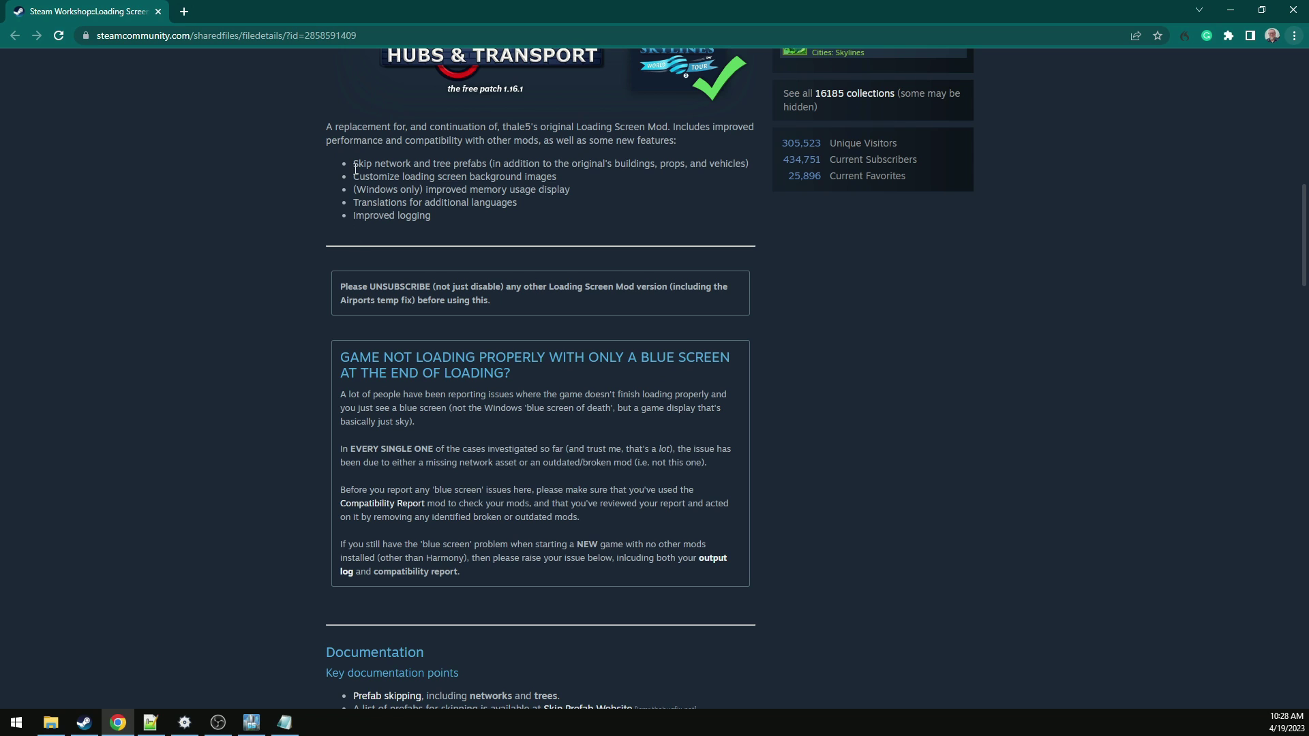
drag(353, 164, 423, 153)
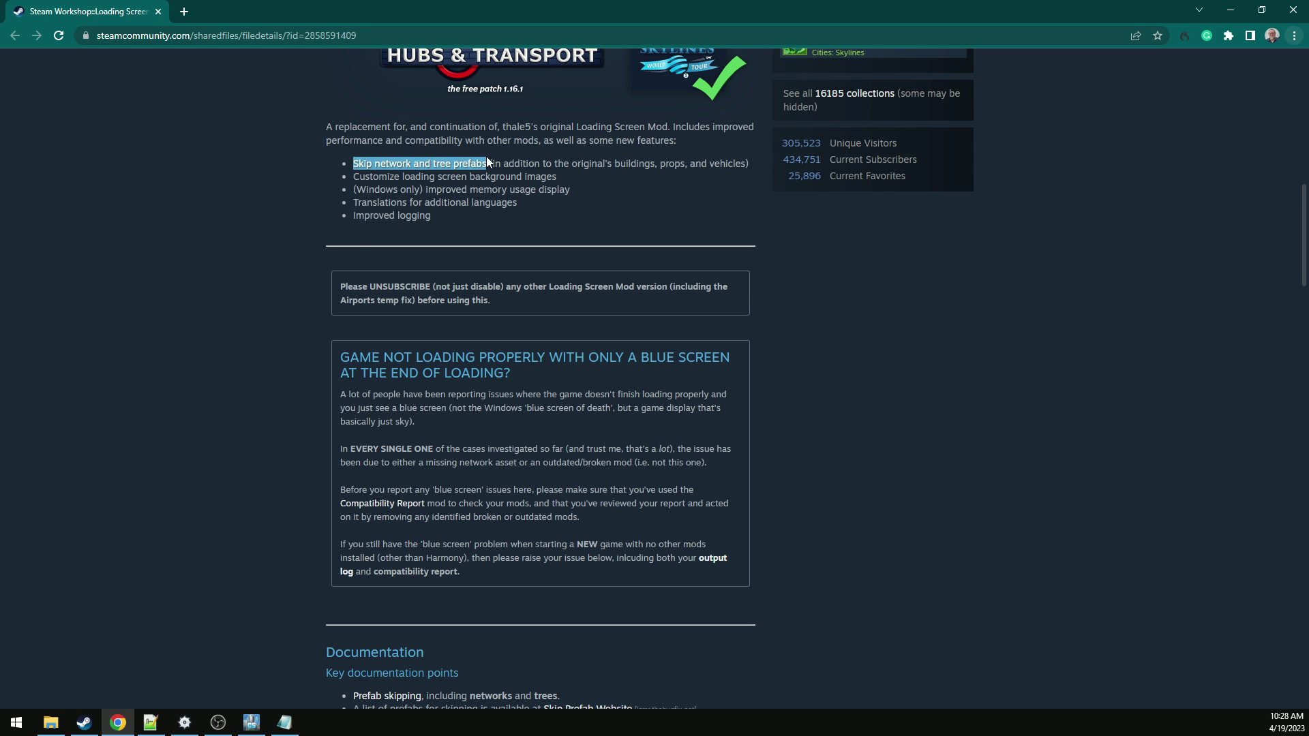
scroll(167, 428, down, 6)
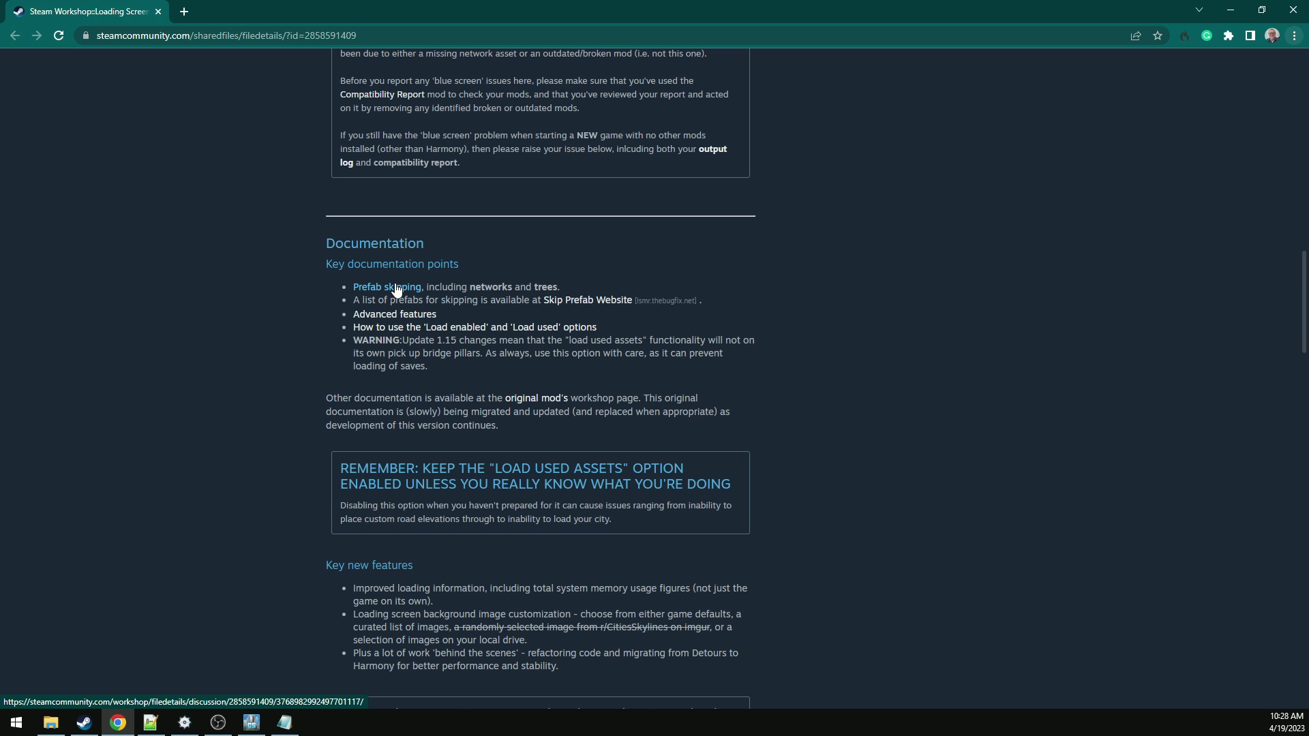
click(396, 289)
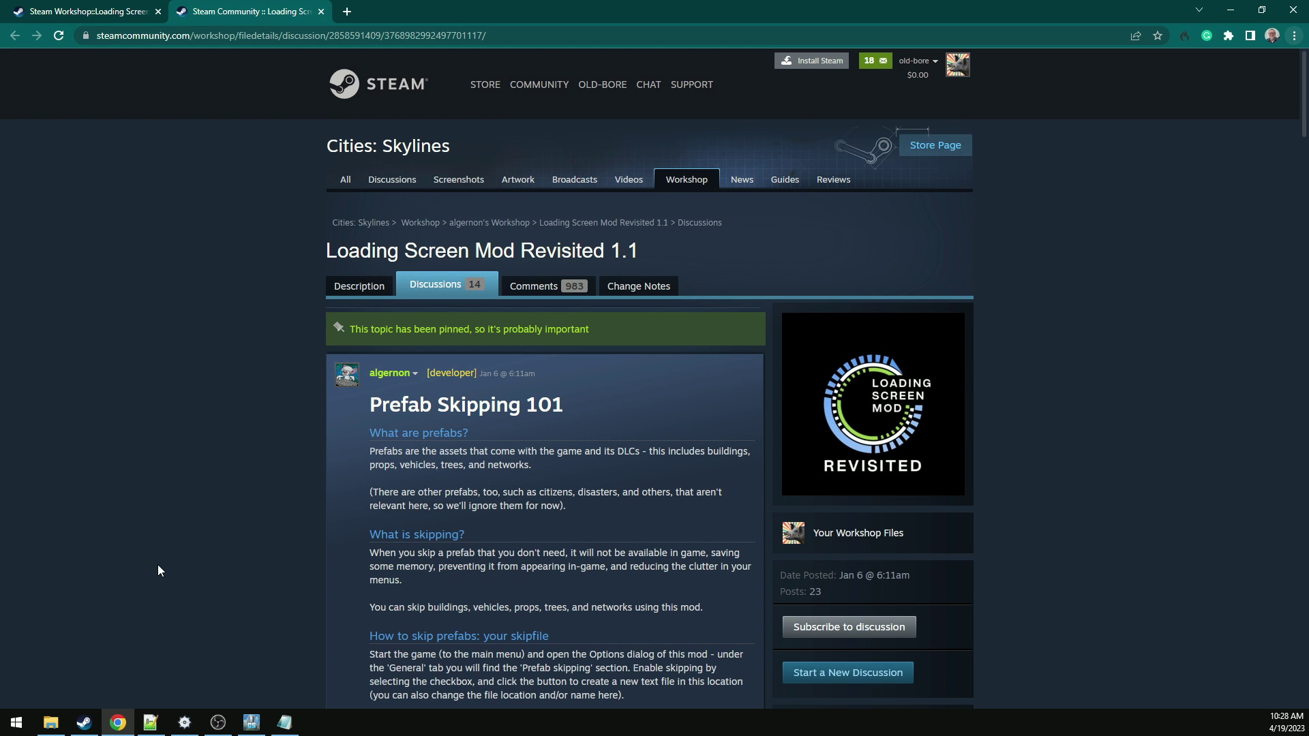
scroll(157, 563, down, 5)
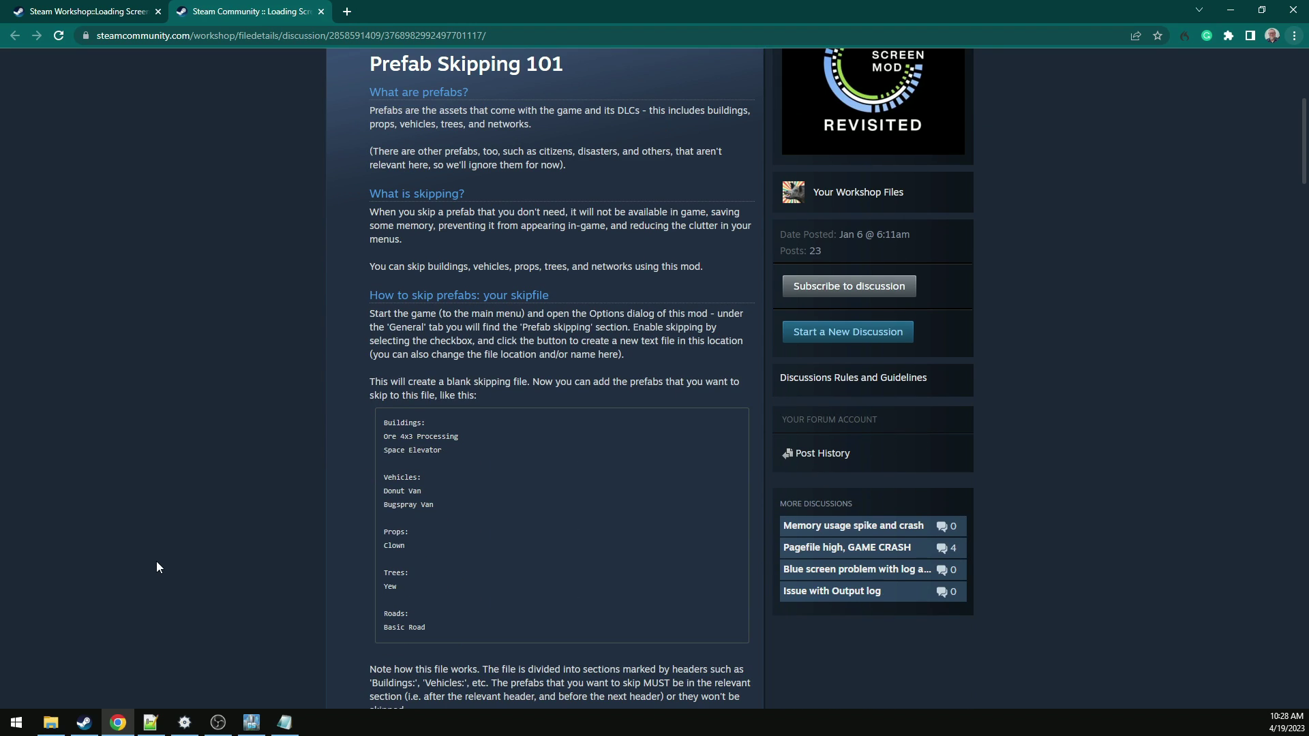
scroll(157, 561, up, 5)
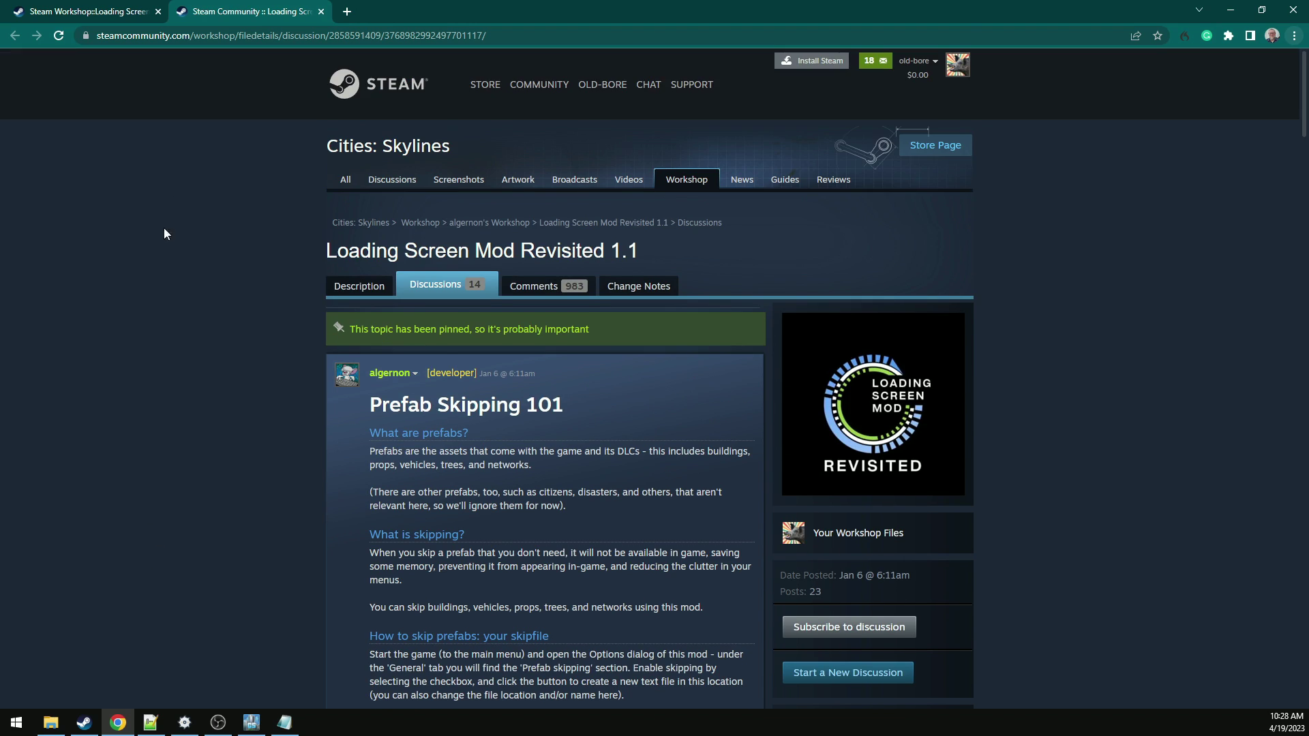
Open the Skip Prefab Website from the mod's workshop page, and view its vehicles list before returning to the site's main page
click(91, 14)
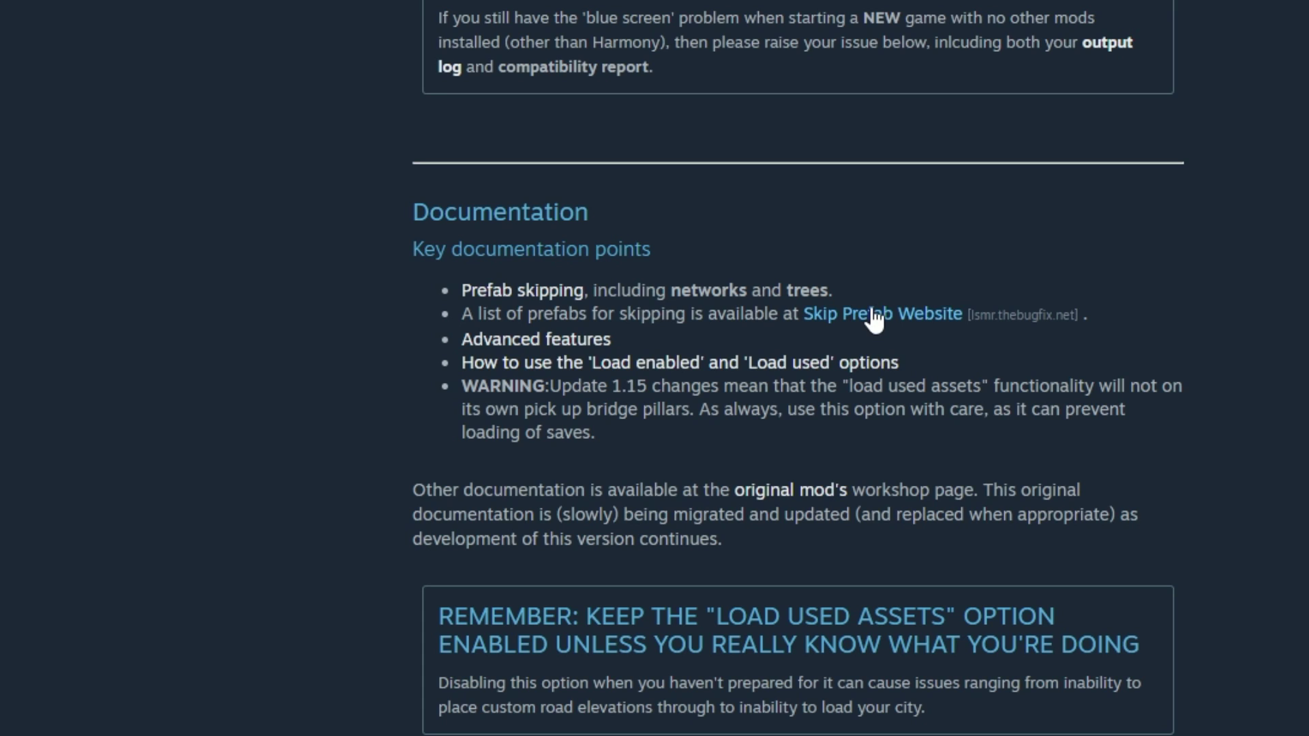
click(875, 315)
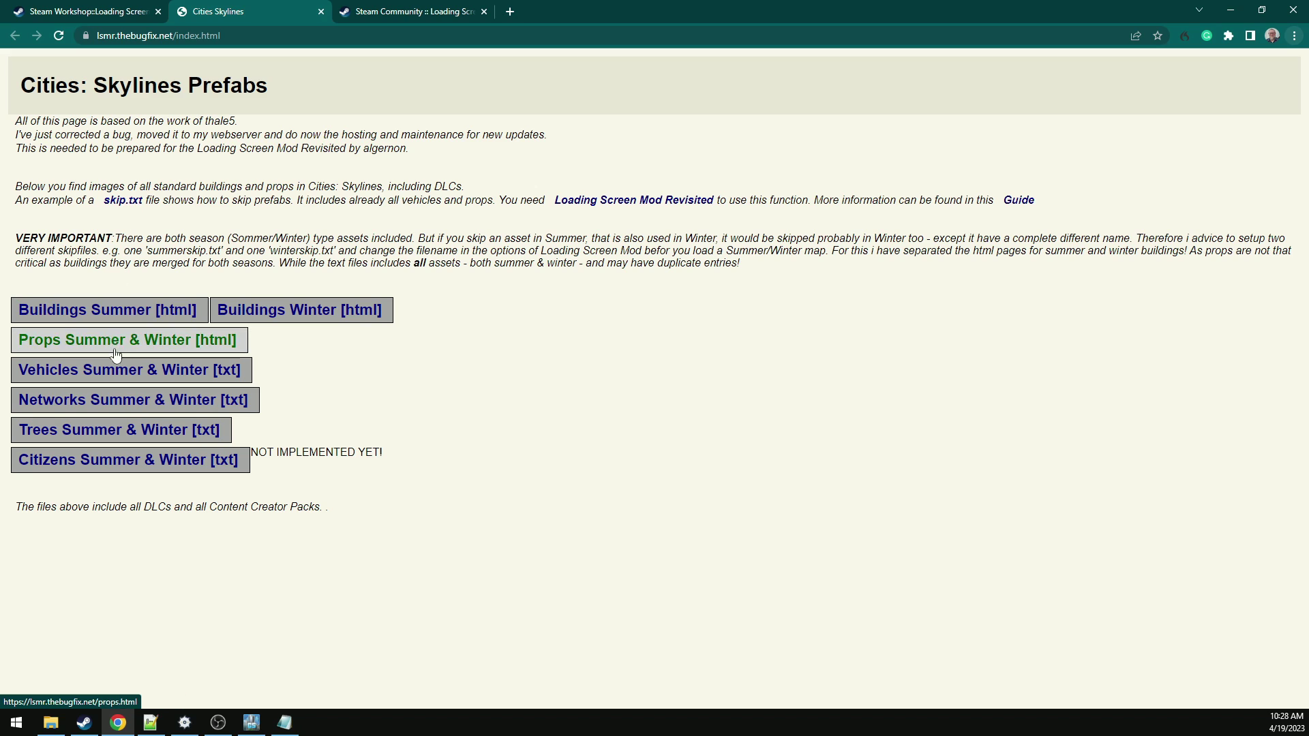
click(112, 377)
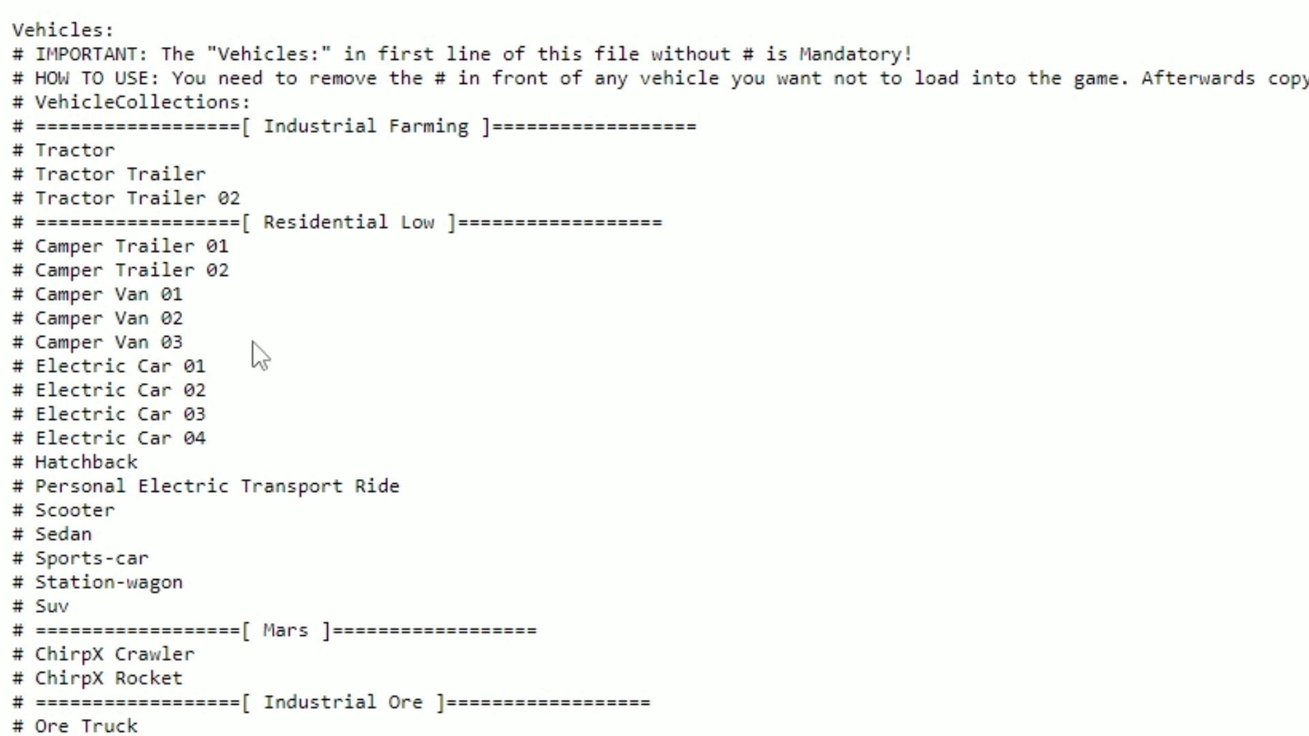
click(483, 11)
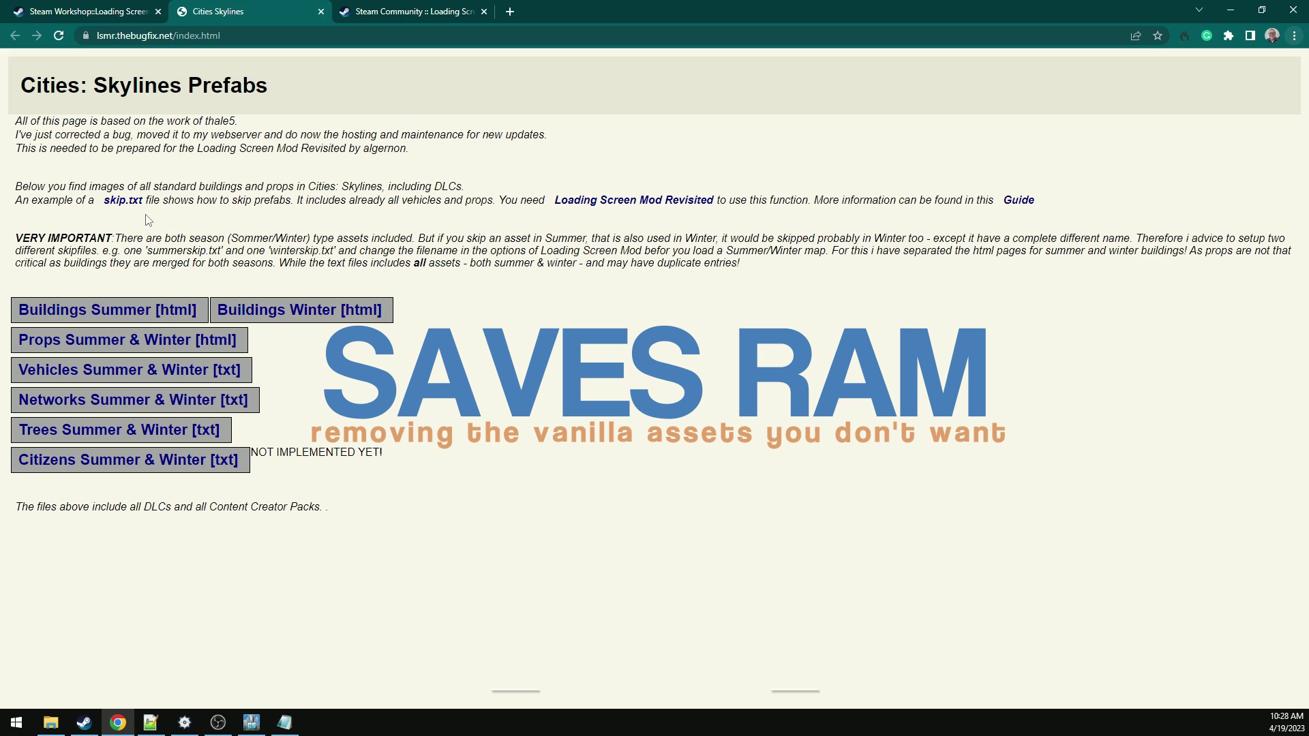
In the Commercial Low summer buildings, mark L1 1x1 Shop, L1 1x2 Shop04 and L1 2x2 Shop02 for skipping
click(124, 311)
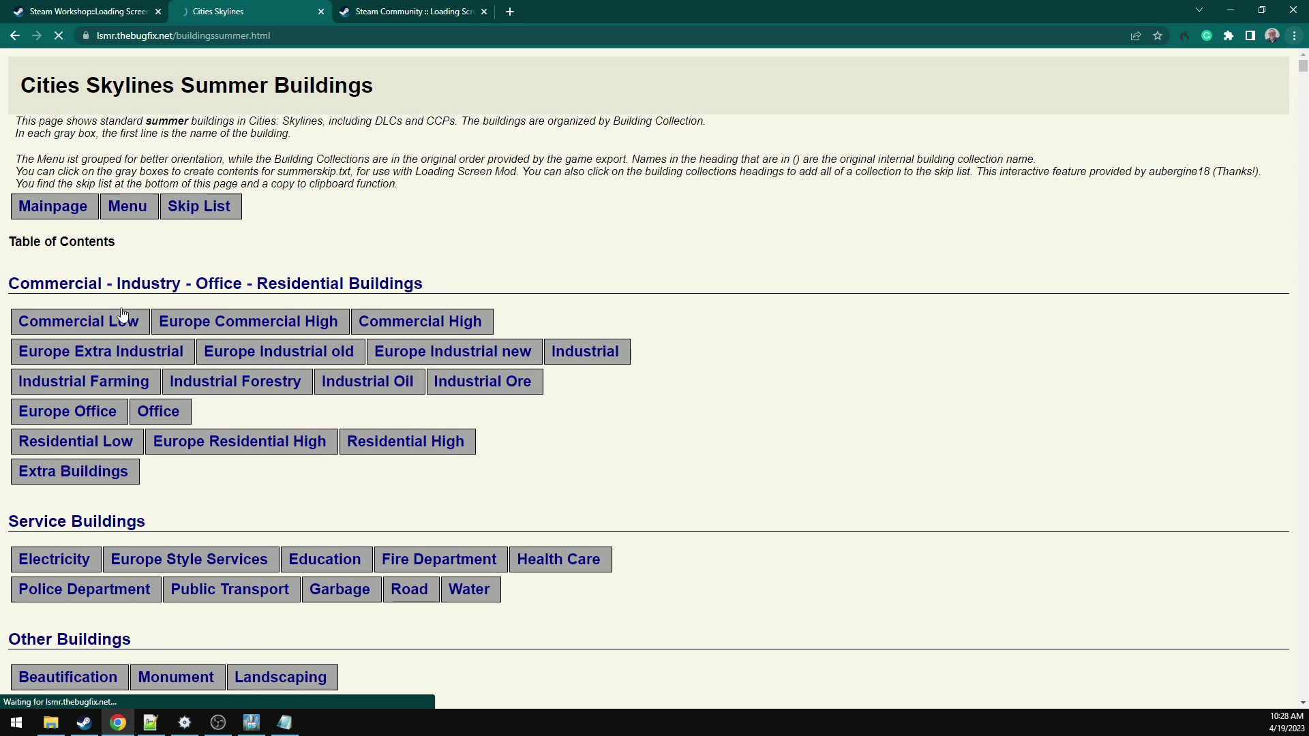
click(111, 326)
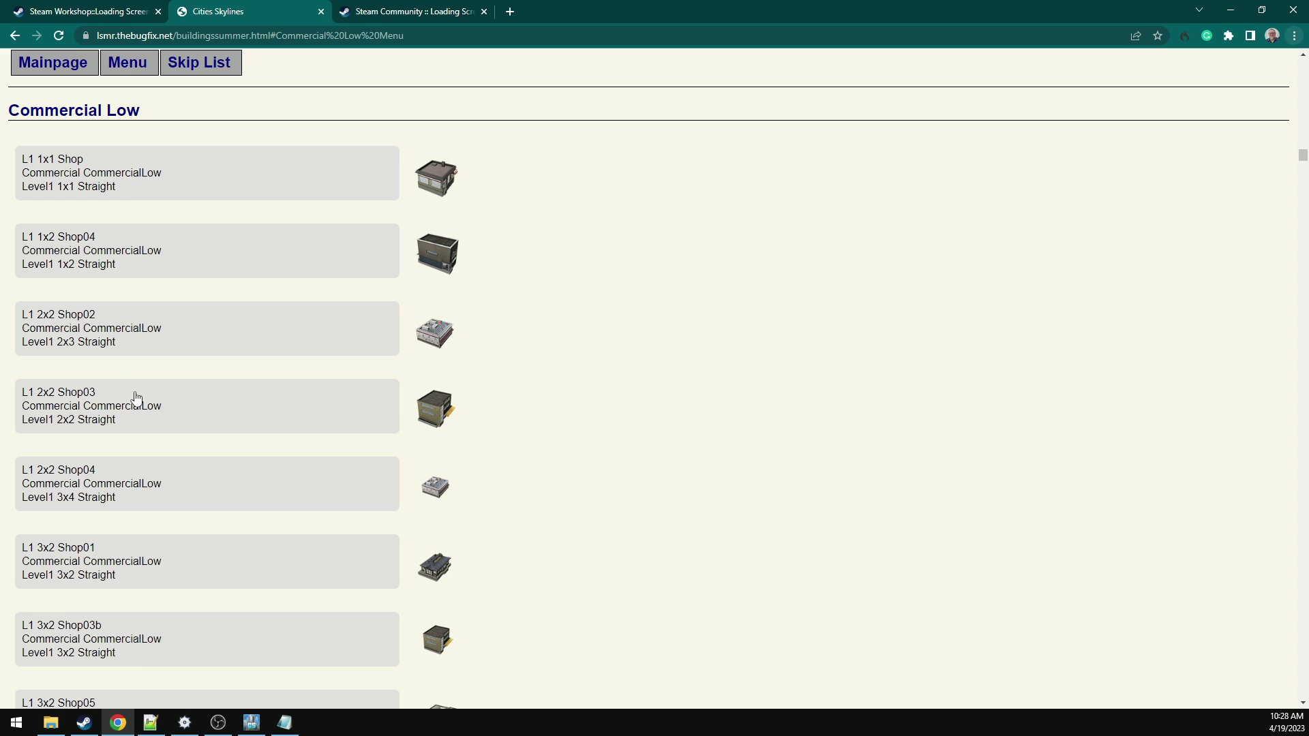
click(152, 180)
click(145, 256)
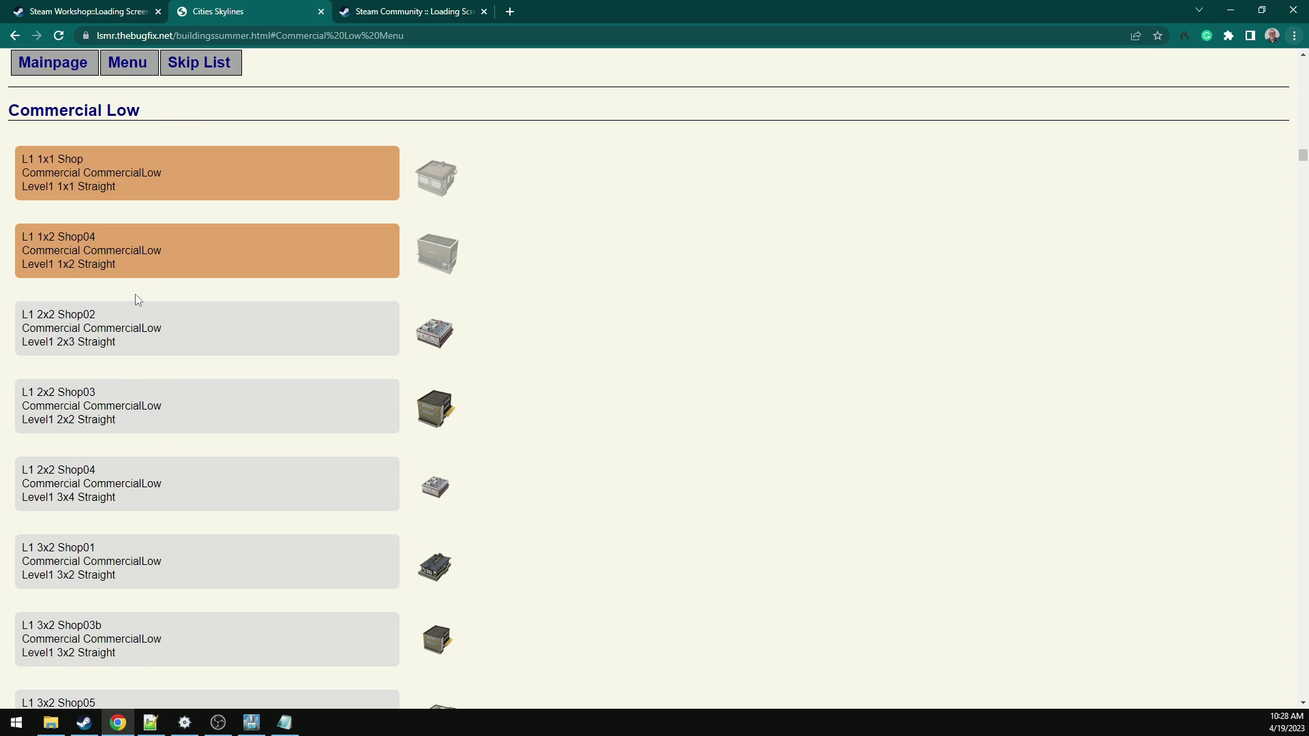
click(130, 329)
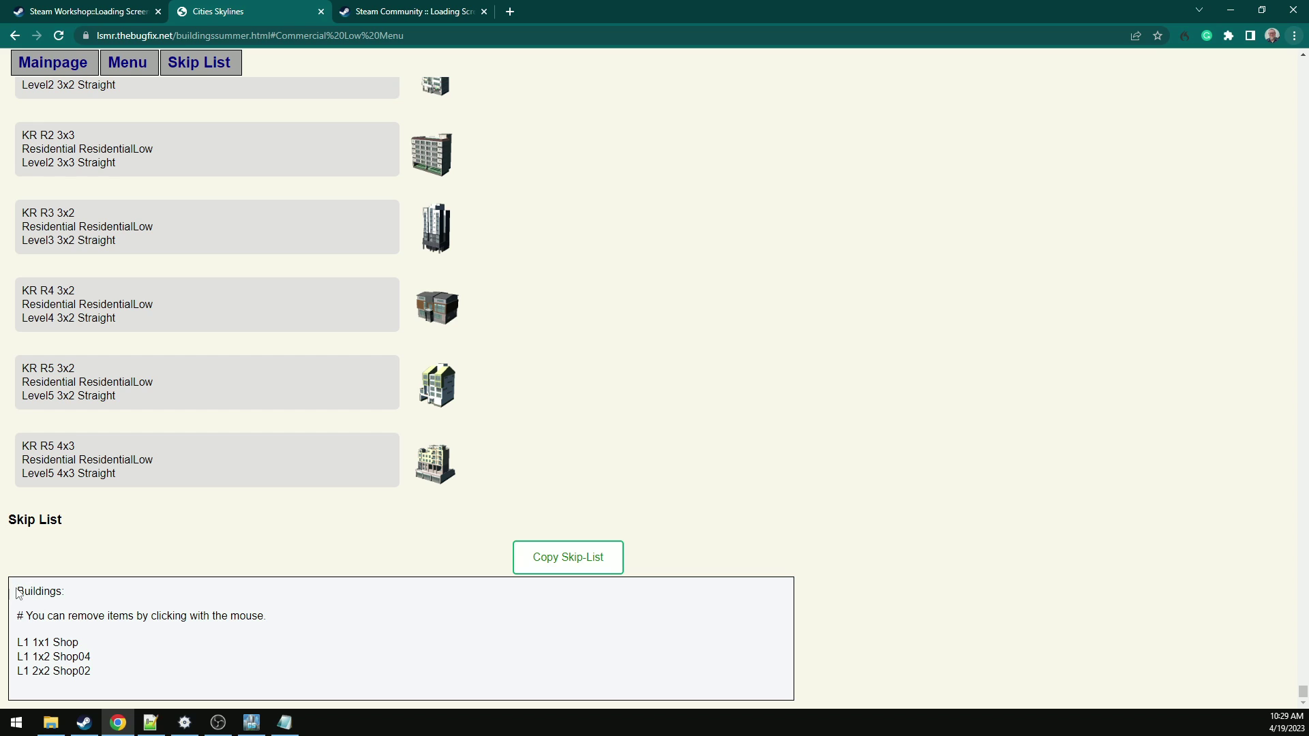
Copy the generated buildings skip list and paste it into the skip file in Notepad
drag(19, 591, 125, 674)
key(ctrl+c)
click(574, 563)
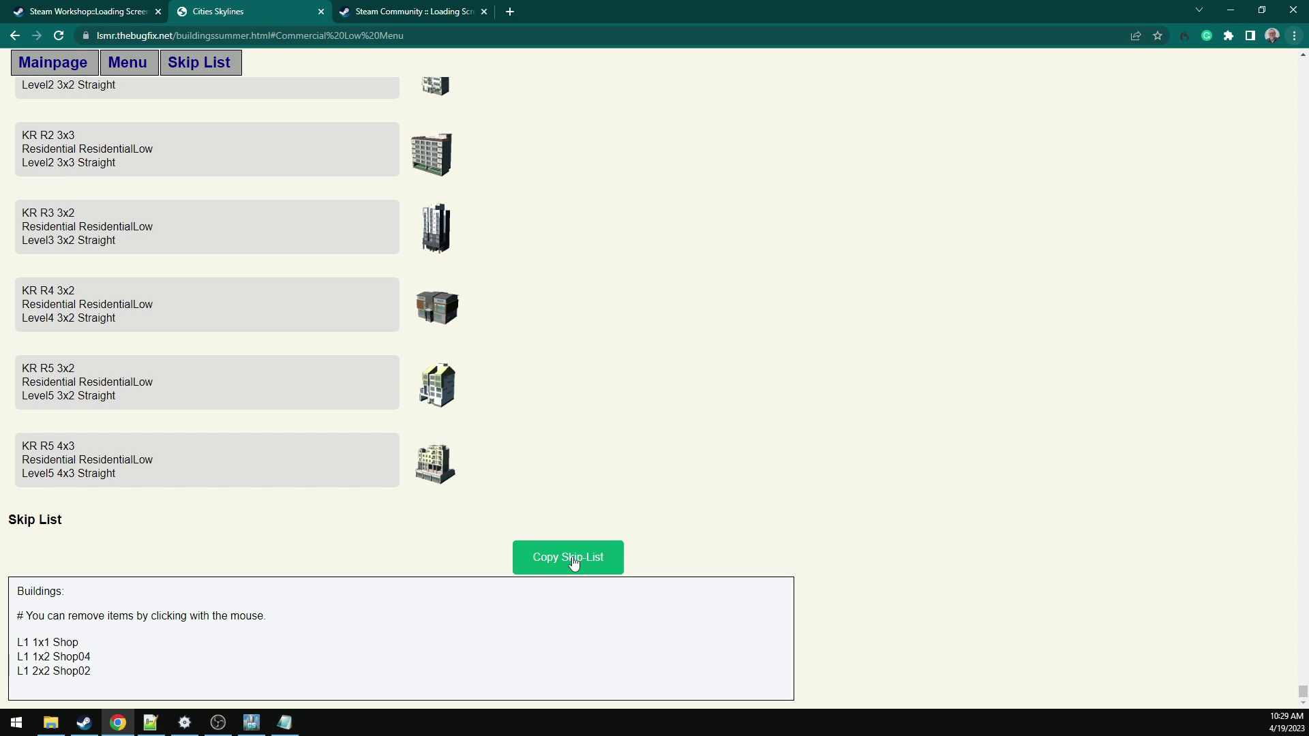
click(284, 723)
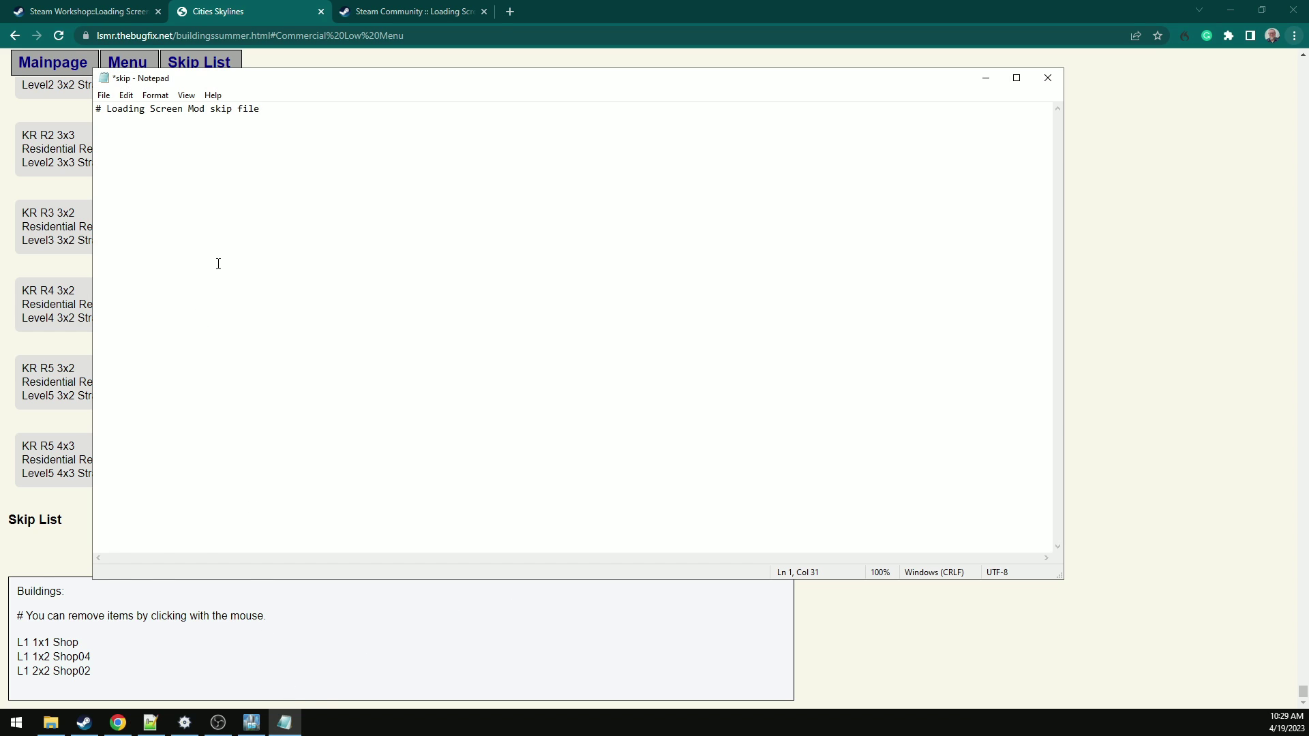
key(ctrl+v)
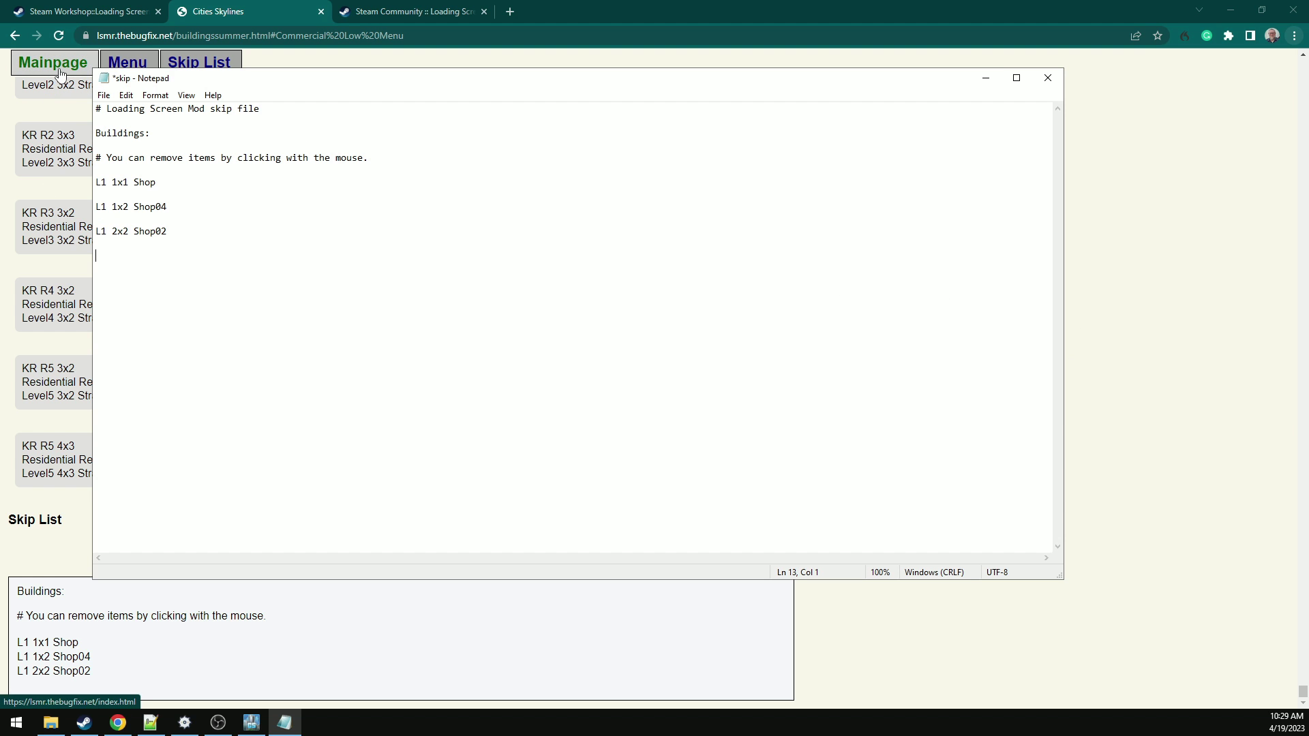
Copy the "Vehicles:" header from the website's vehicles list and paste it below the building entries in the skip file
click(69, 70)
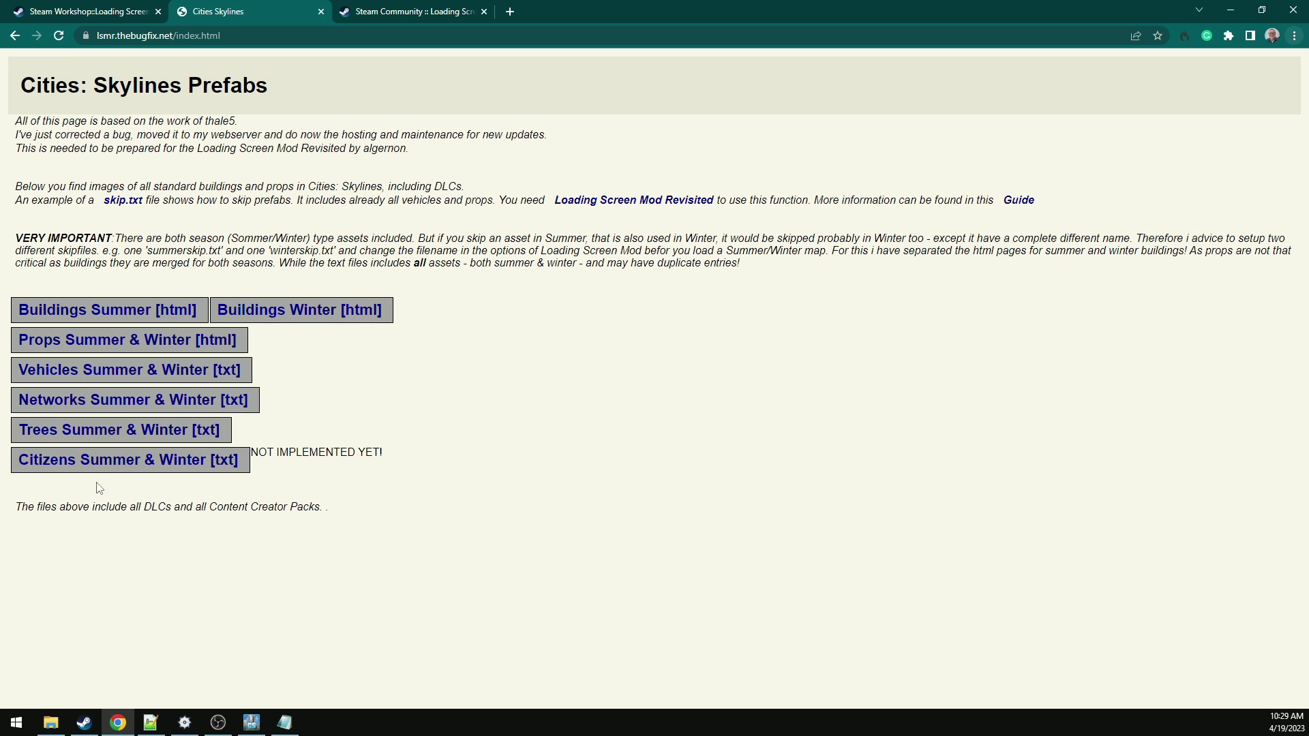
click(104, 377)
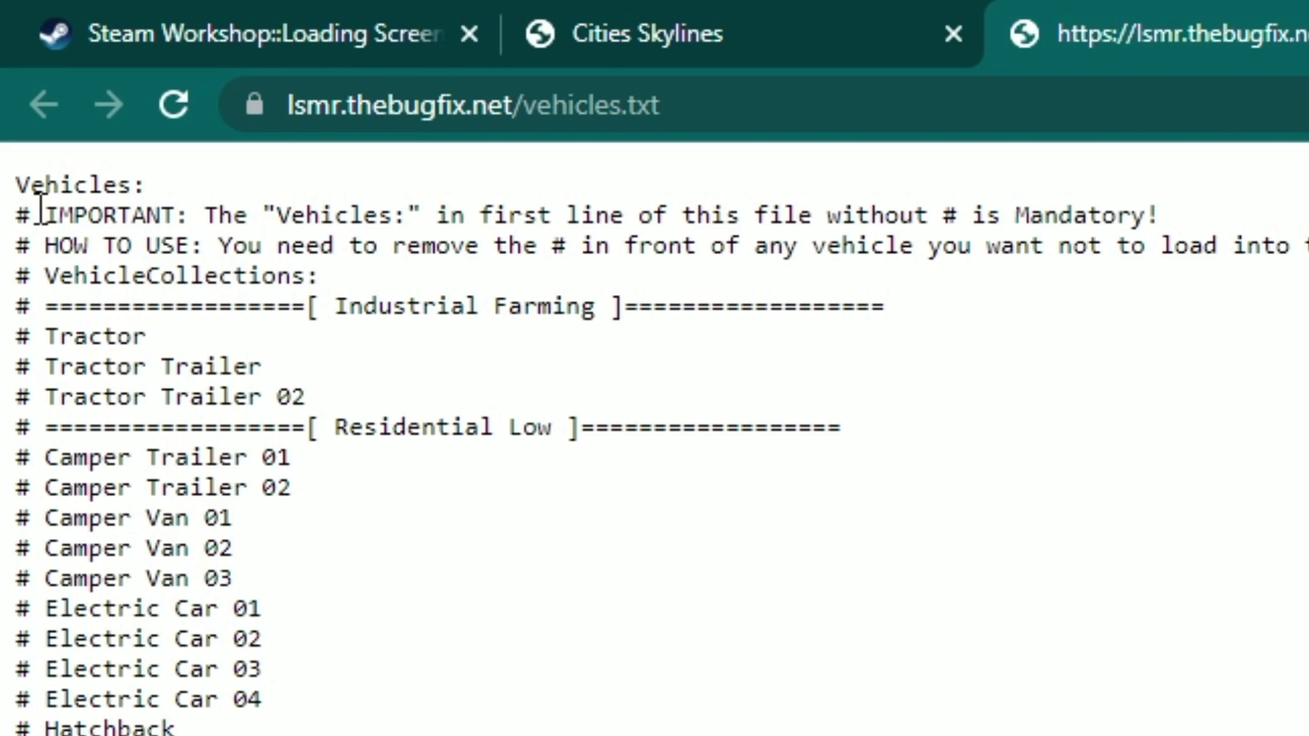
drag(15, 72, 229, 72)
drag(687, 217, 1162, 218)
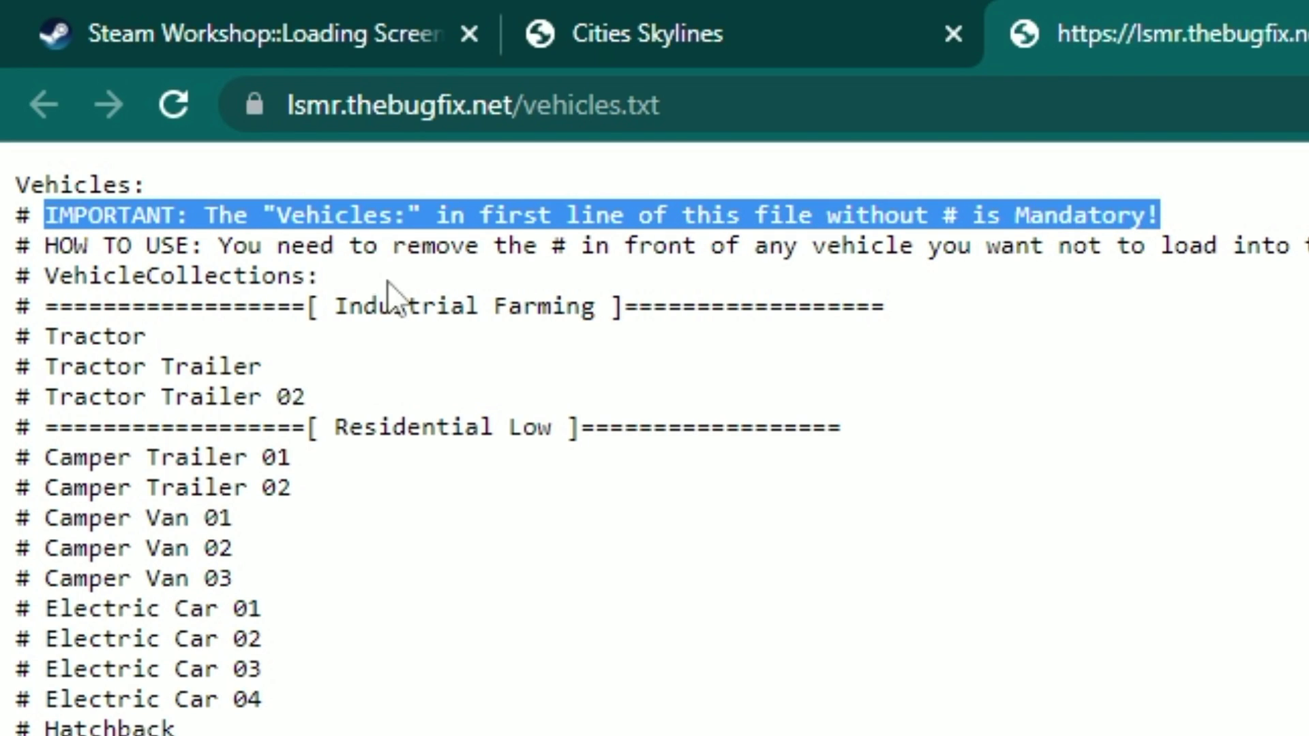
drag(148, 182, 15, 184)
key(ctrl+c)
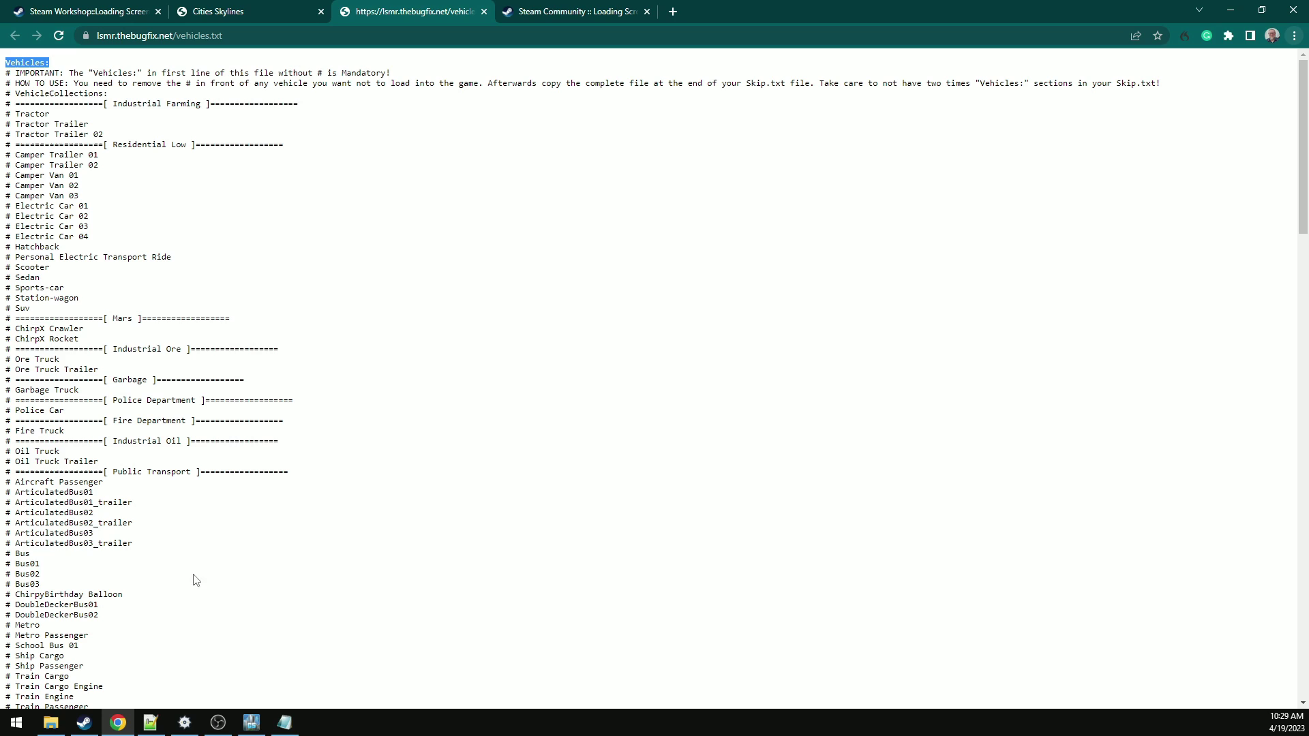
click(285, 722)
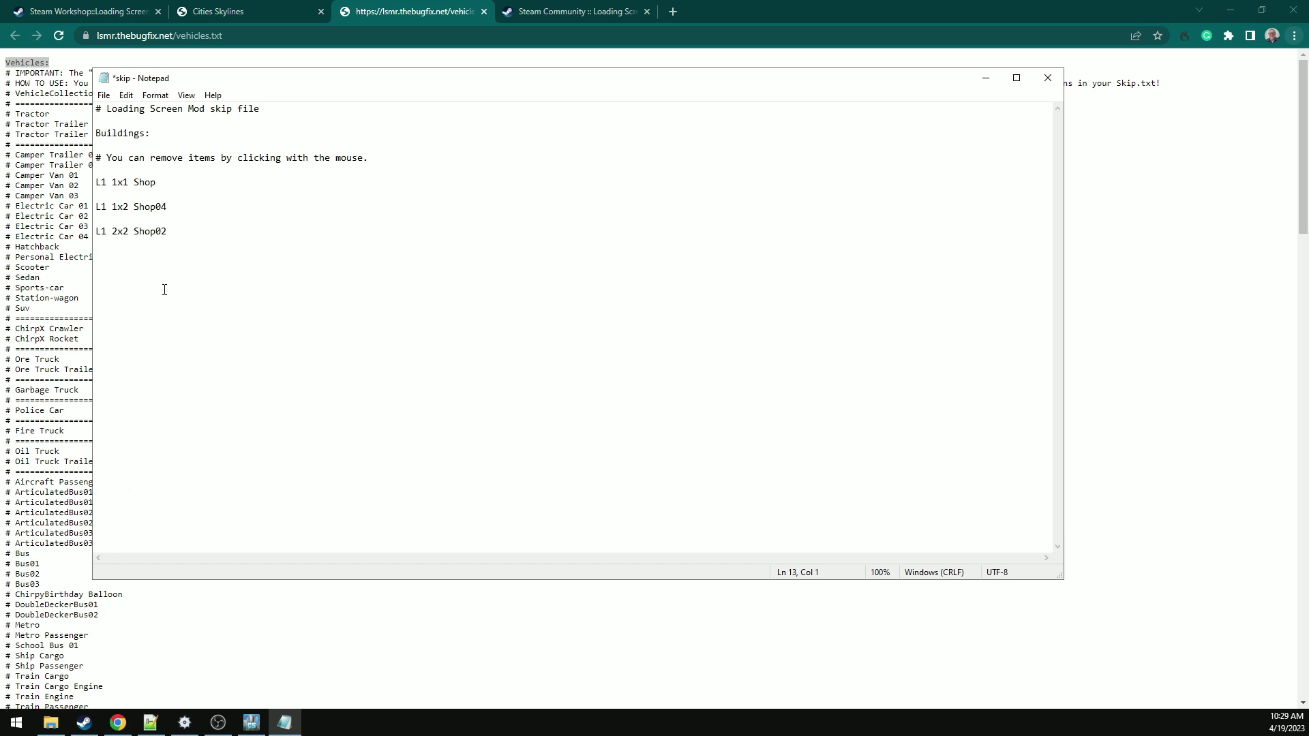
key(ctrl+v)
Find "hot" in the vehicles list and copy the Bugspray Van, Donut Van and hotdog-van lines under the skip file's Vehicles header
click(1151, 193)
key(ctrl+f)
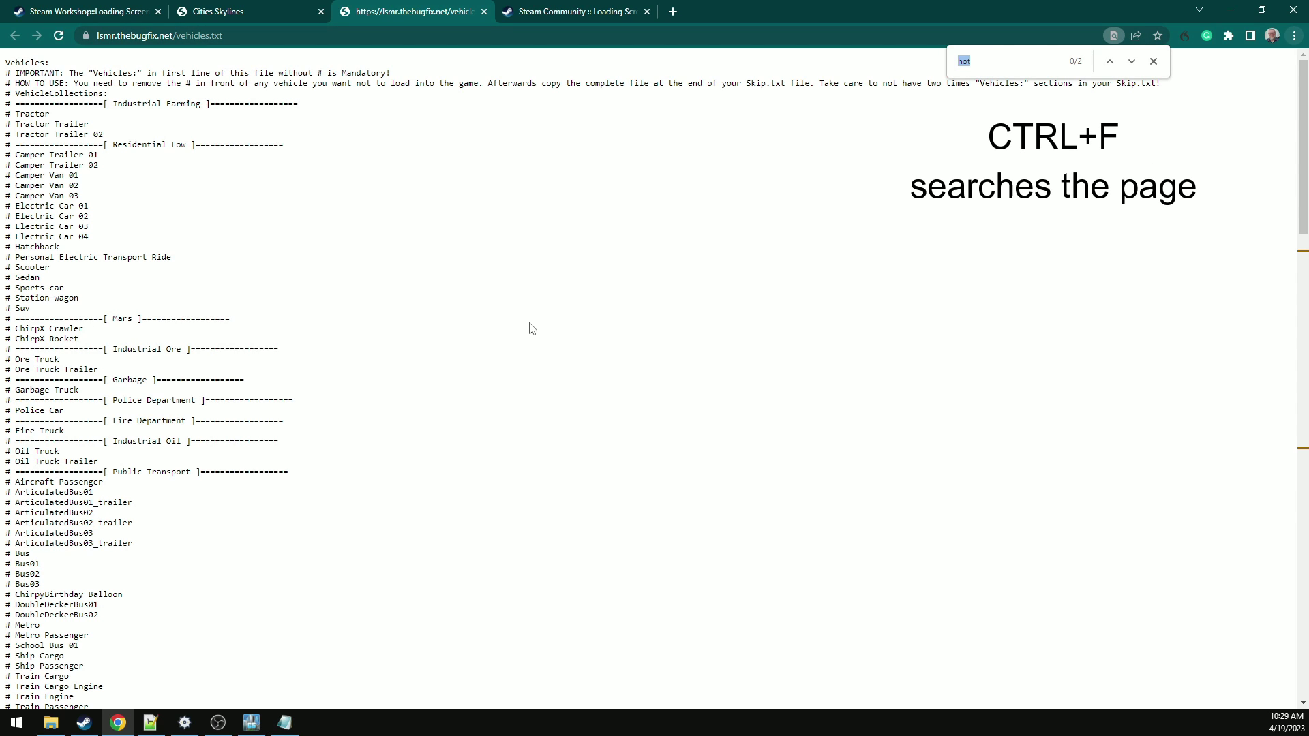
text(hot)
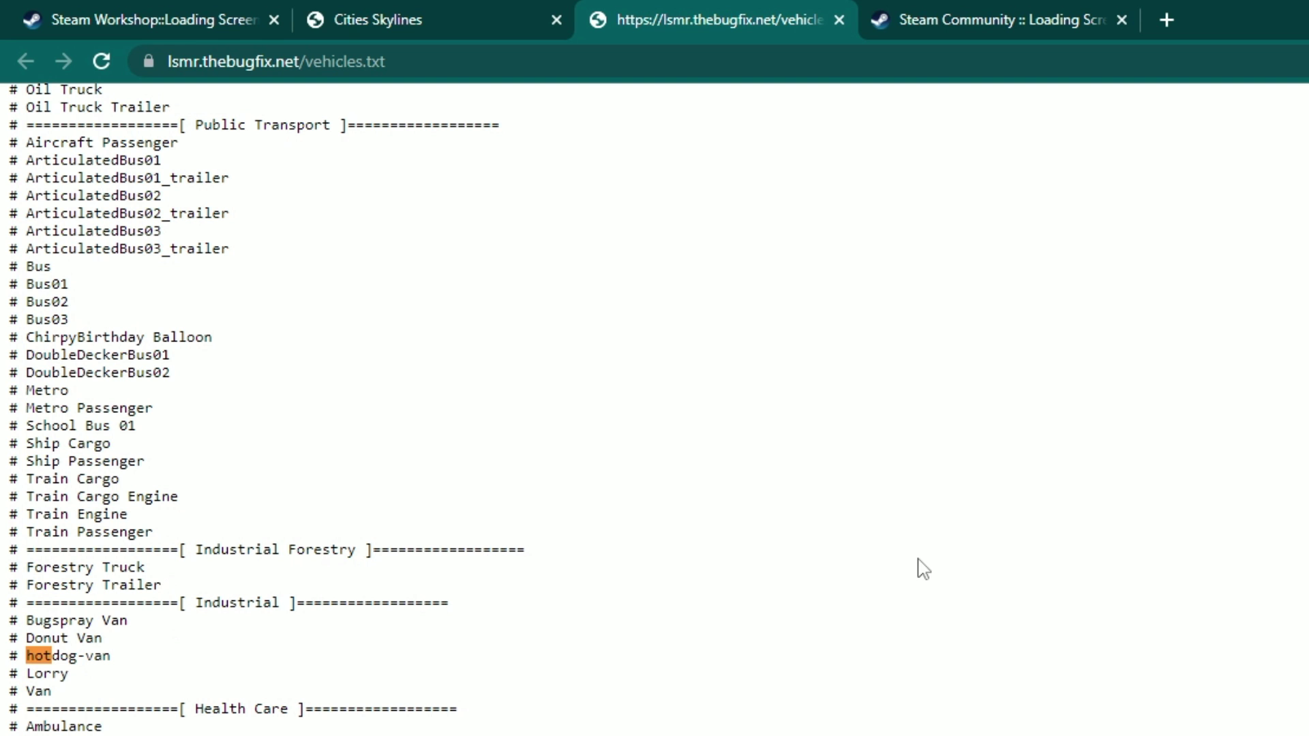
drag(112, 656, 8, 624)
key(ctrl+c)
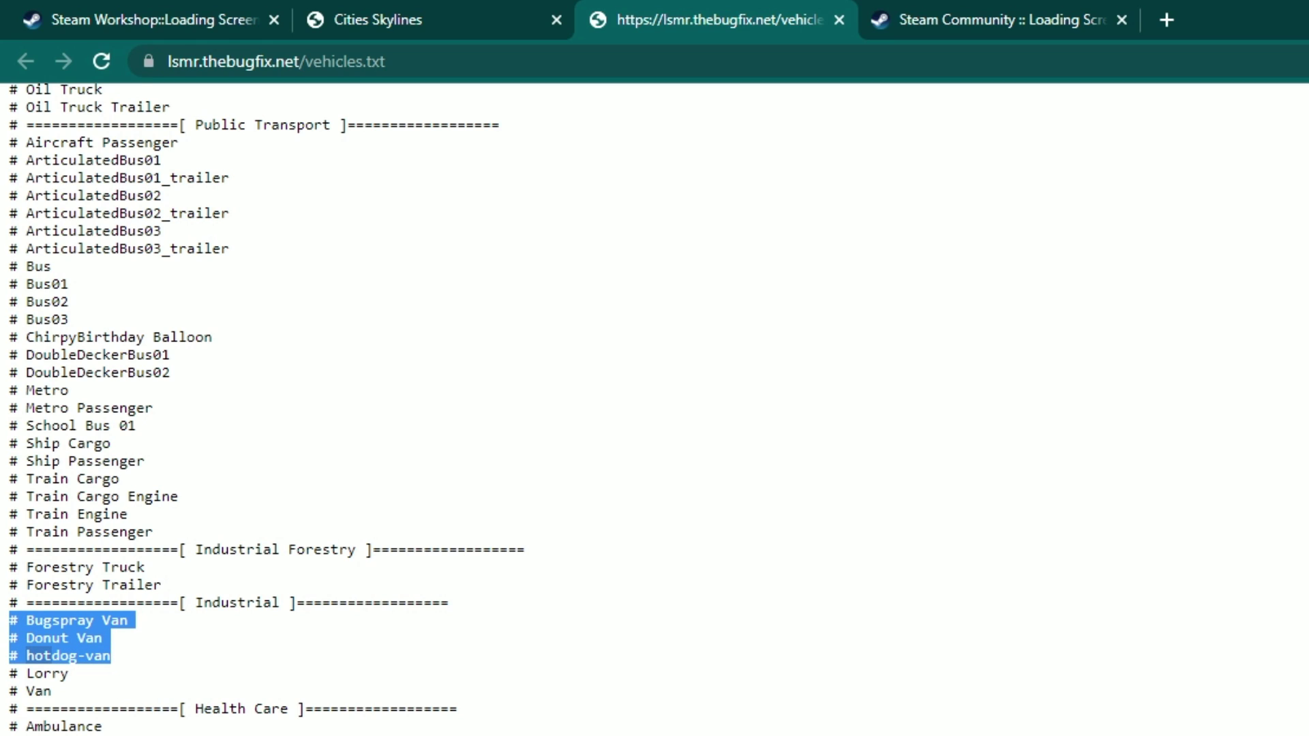
key(alt+Tab)
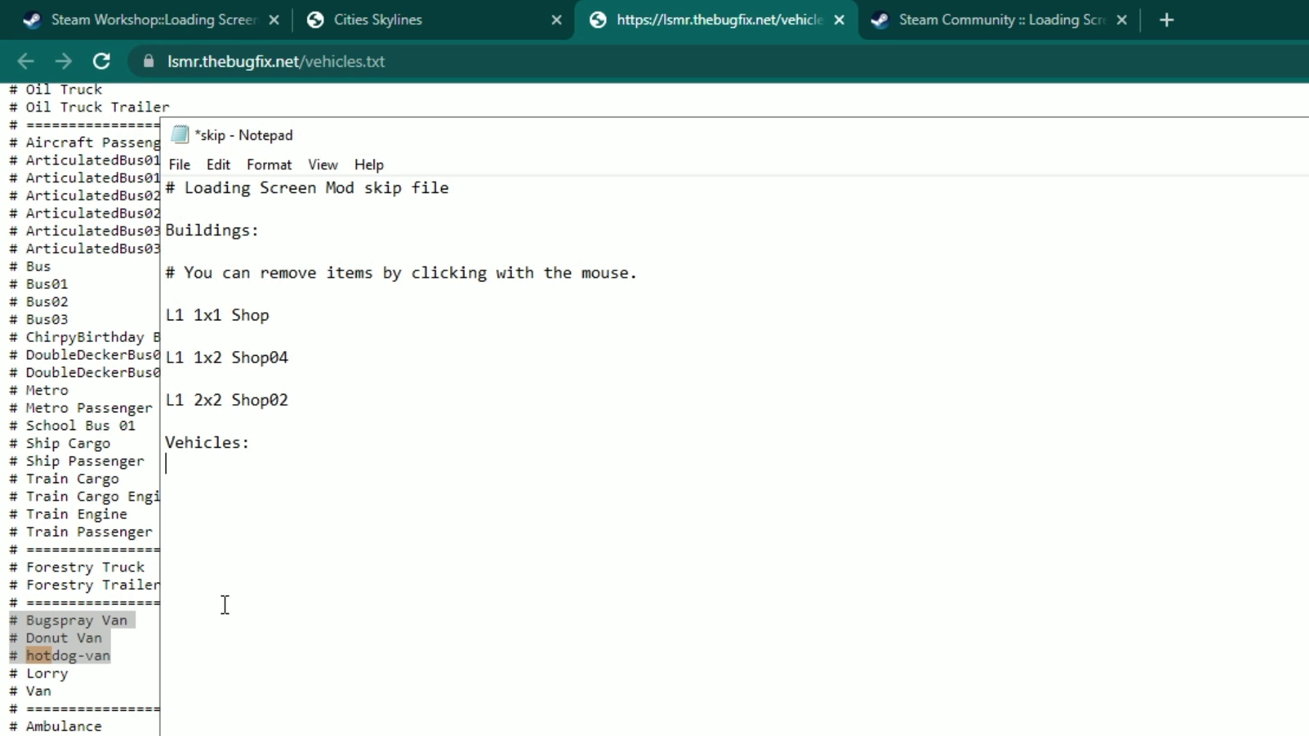
key(ctrl+v)
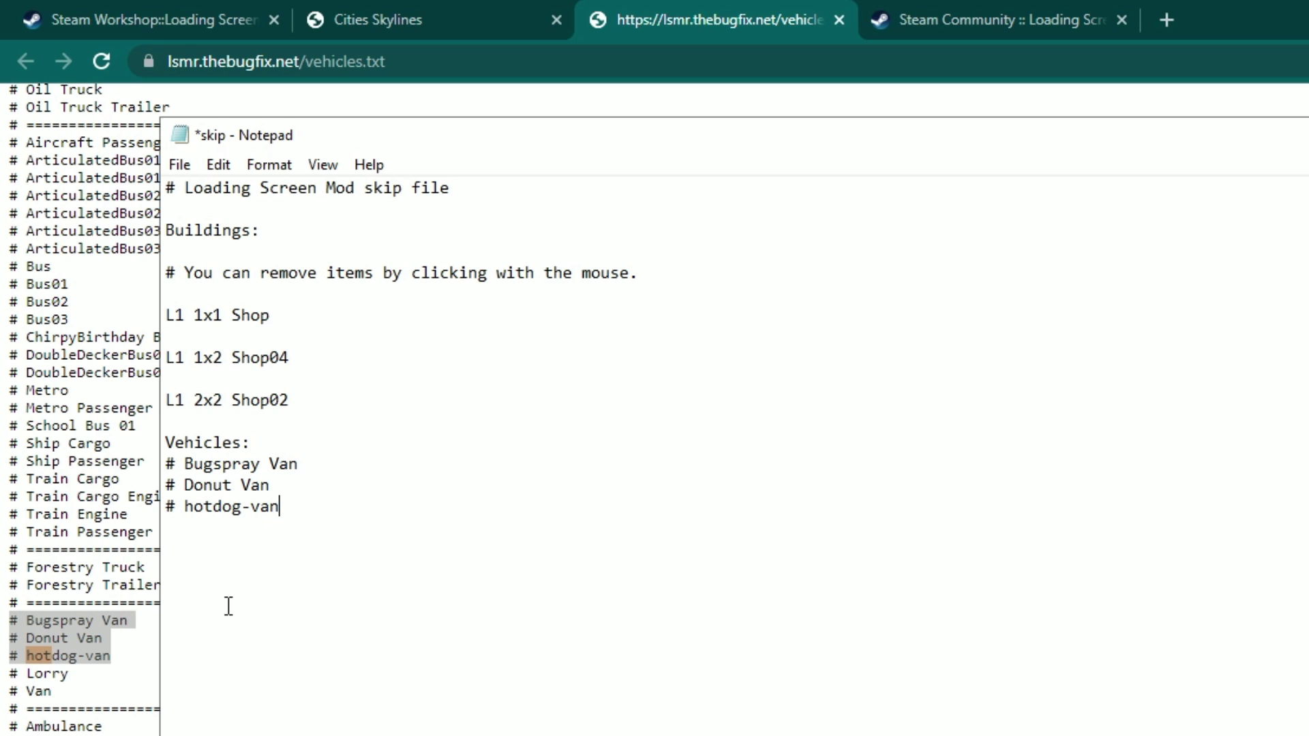
Remove the leading # and space from the Bugspray Van, Donut Van and hotdog-van lines
click(185, 464)
key(BackSpace)
key(BackSpace)
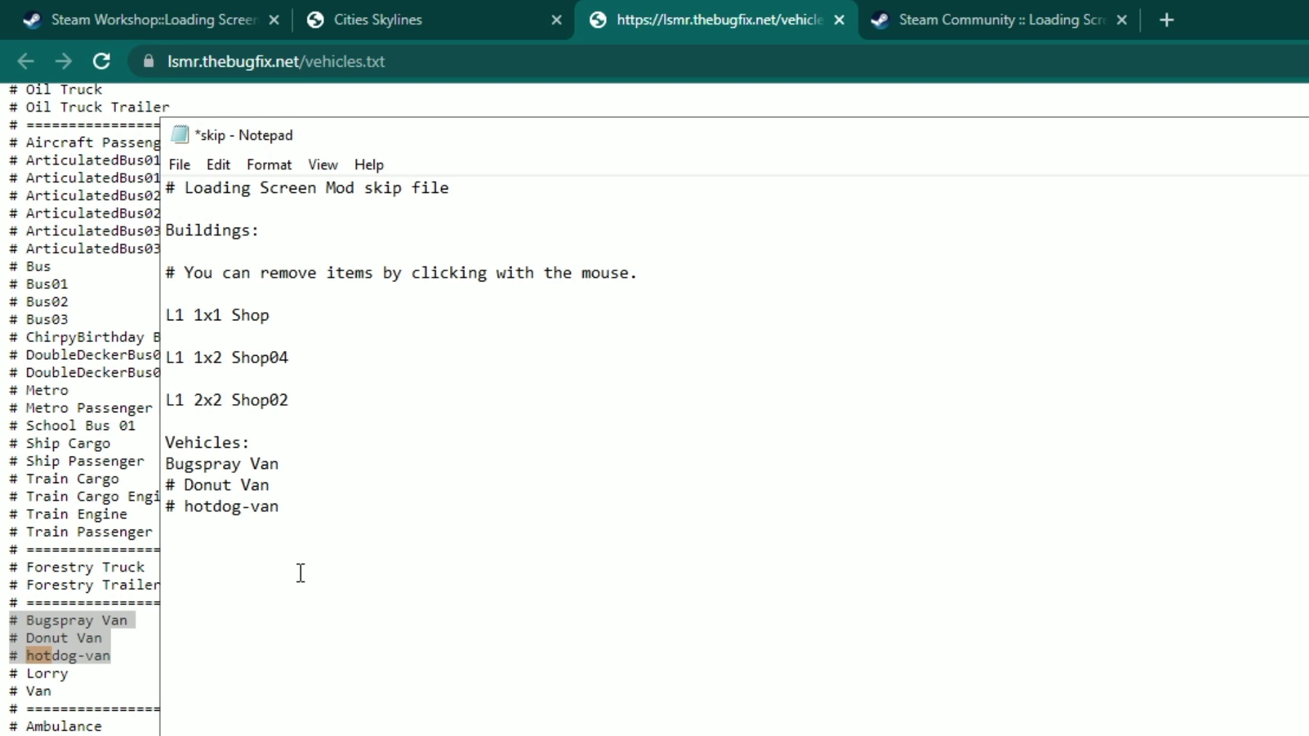
key(Down)
key(Delete)
key(Delete)
key(Down)
key(Delete)
key(Delete)
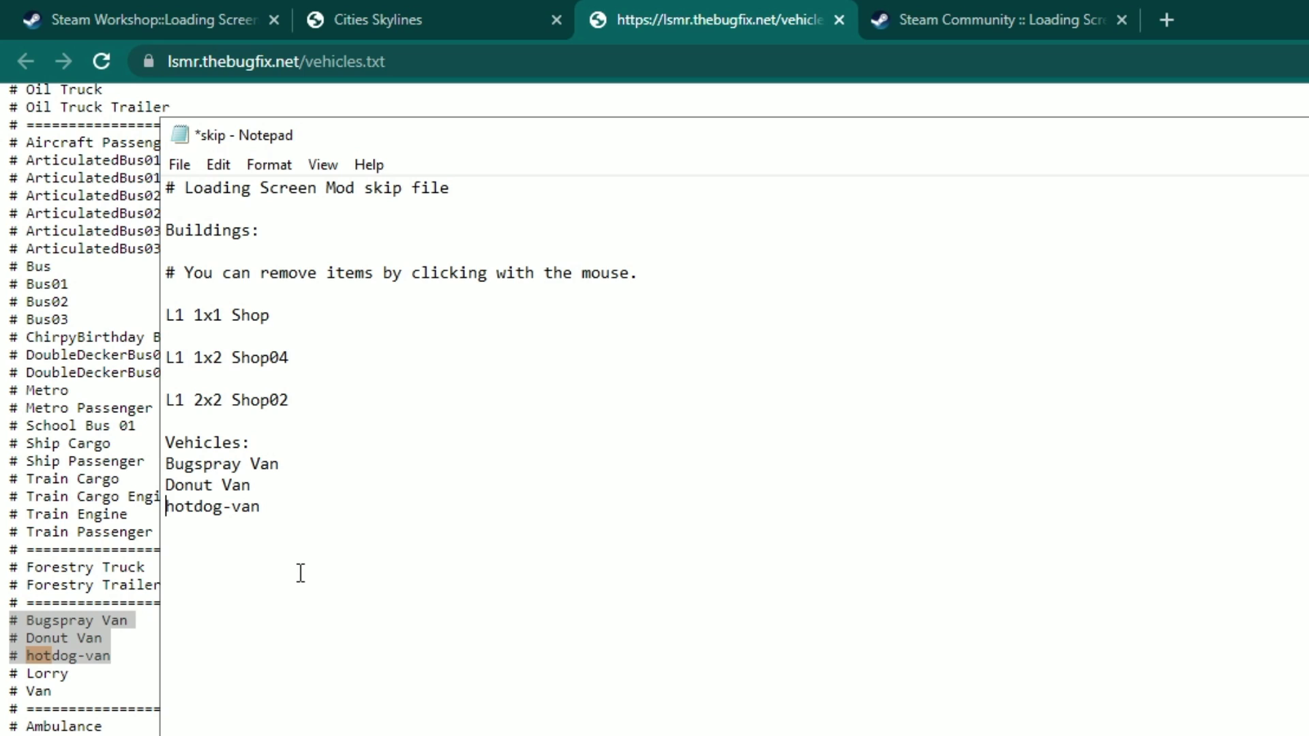
Delete the comment line and the blank lines within the Buildings section, and save the skip file
click(185, 294)
key(shift+Down)
key(shift+Down)
key(Delete)
key(Delete)
key(Down)
key(Delete)
key(Down)
key(Delete)
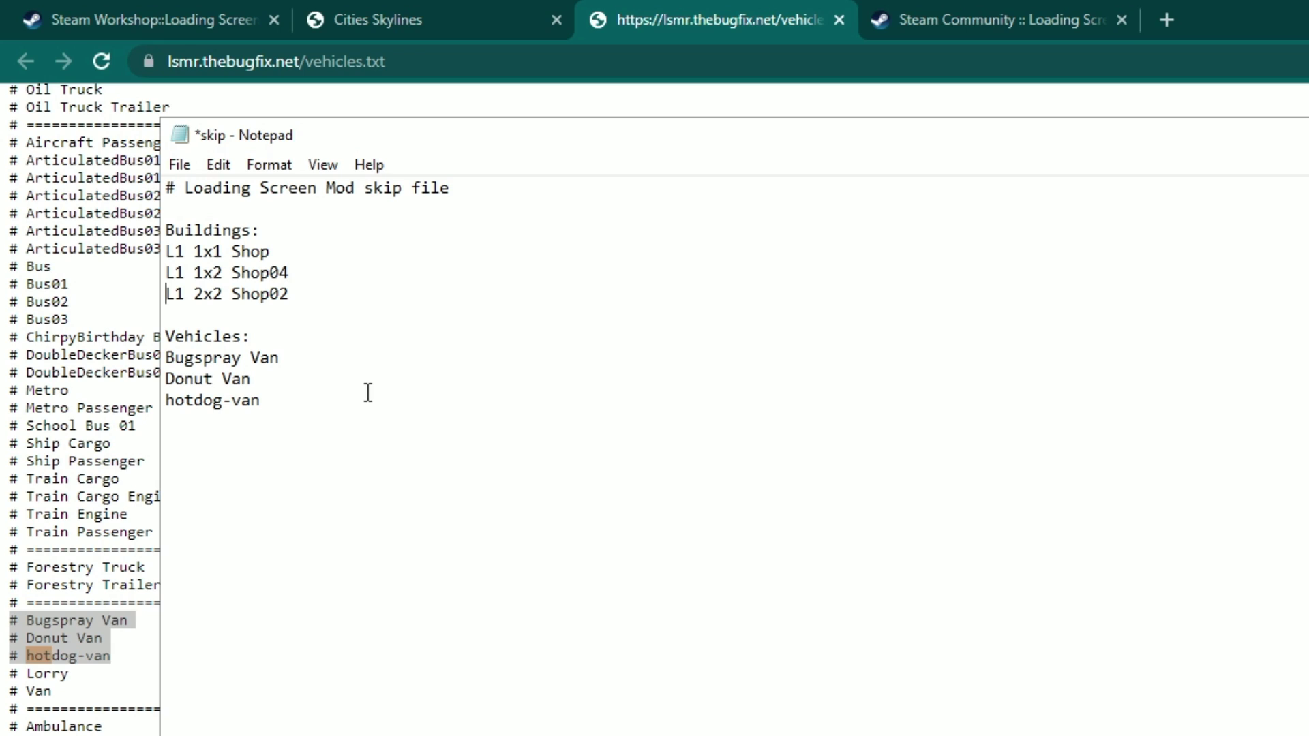
click(180, 165)
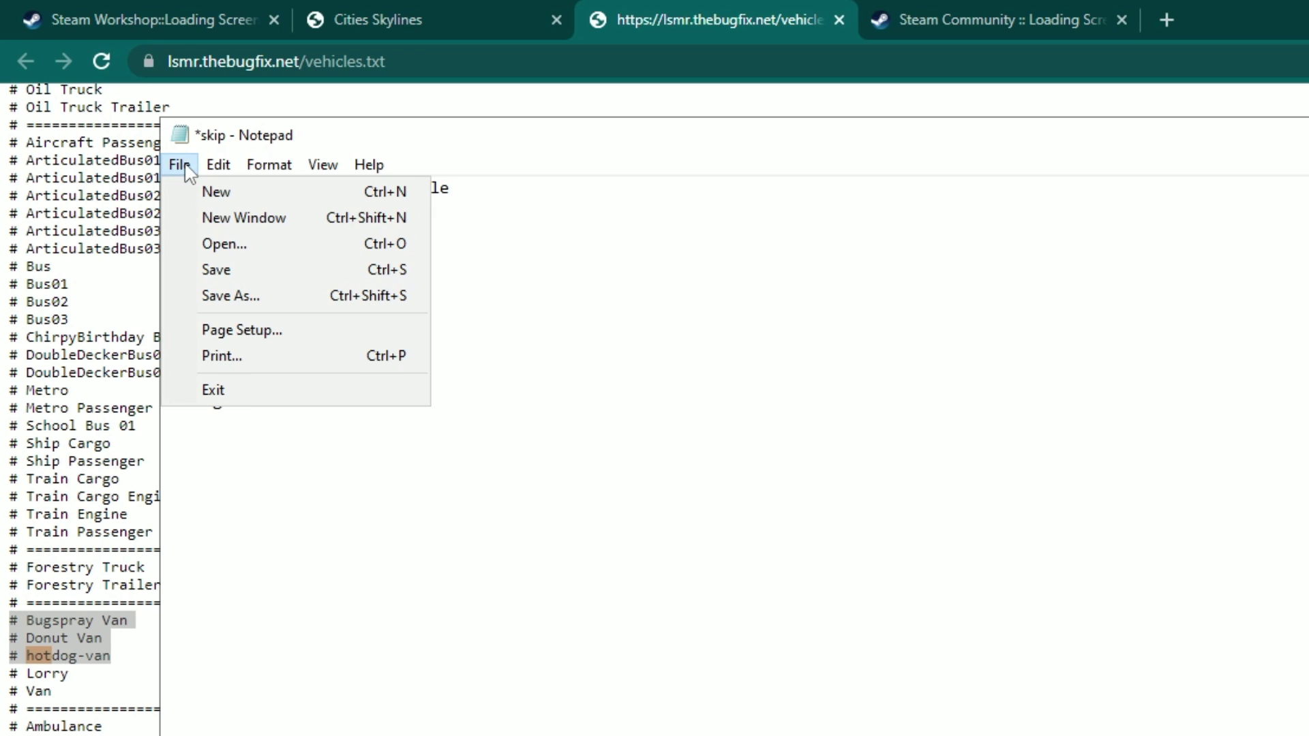
click(225, 272)
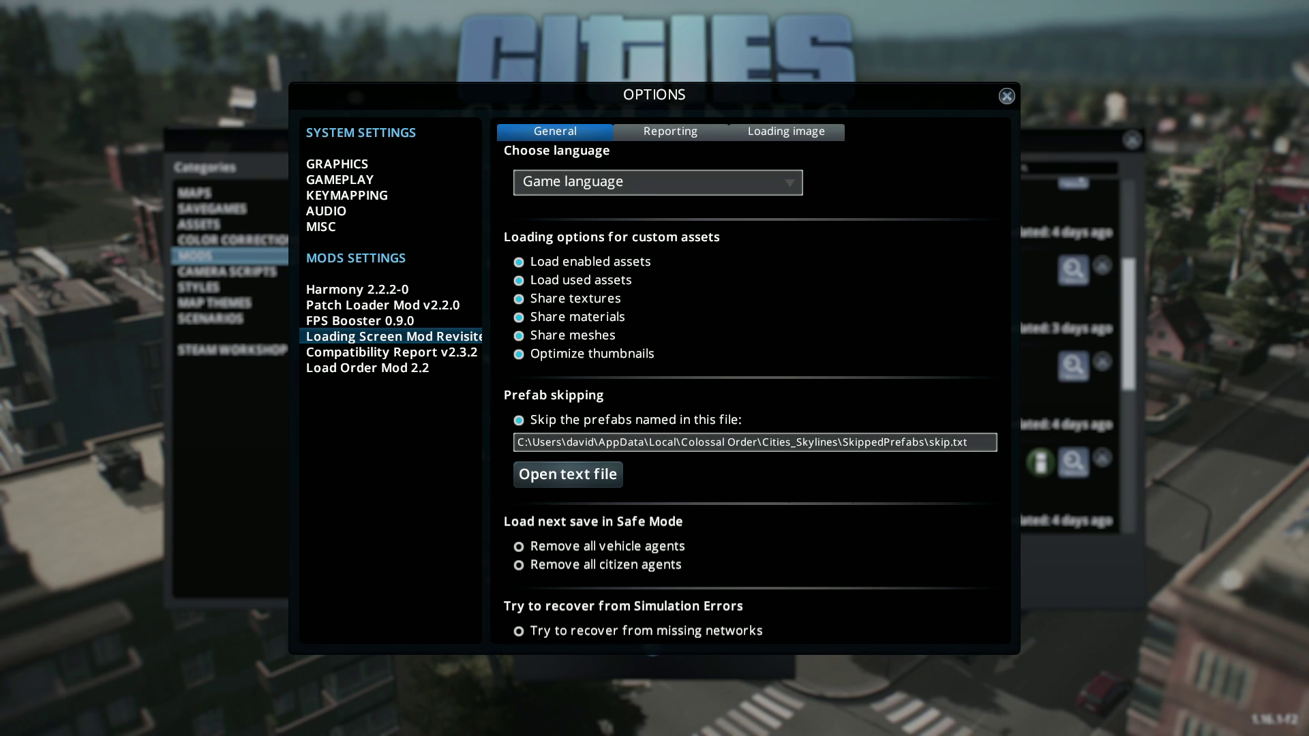
Back in Cities: Skylines, close the mod options and the Content Manager, and start loading a game
click(1007, 96)
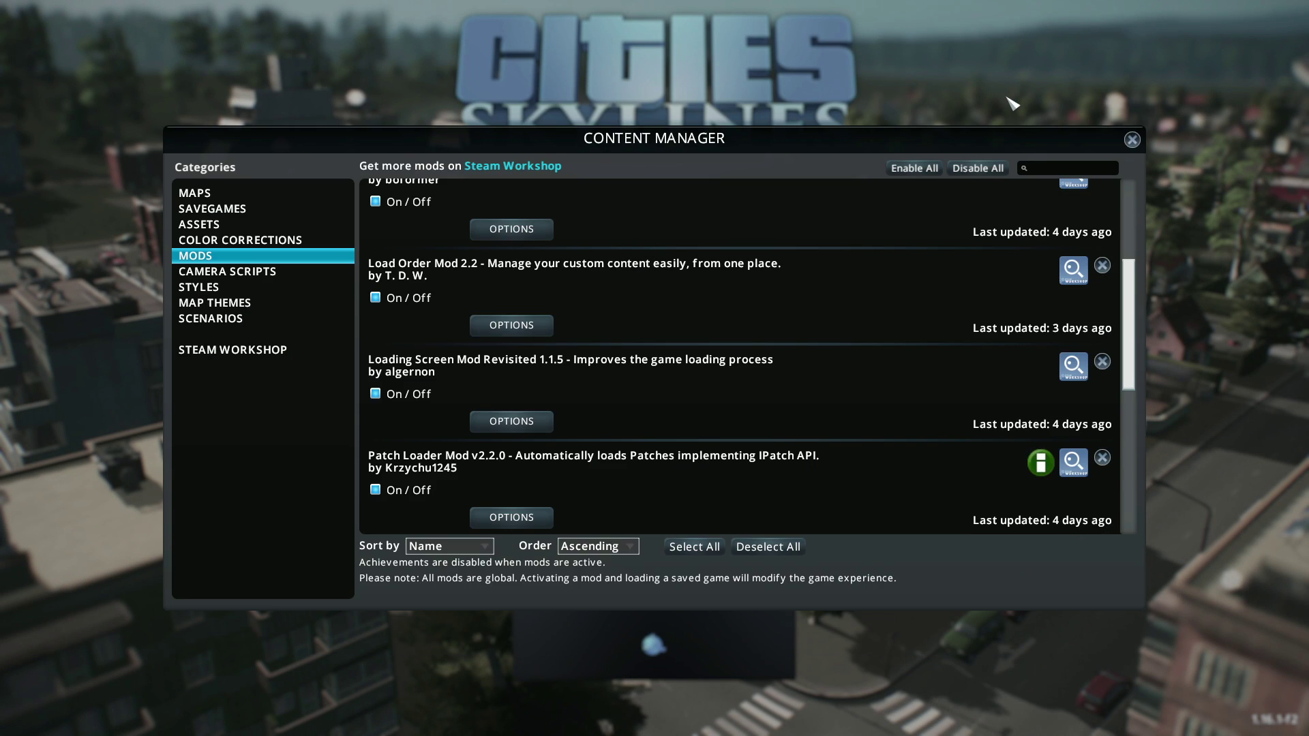
click(1135, 125)
click(678, 239)
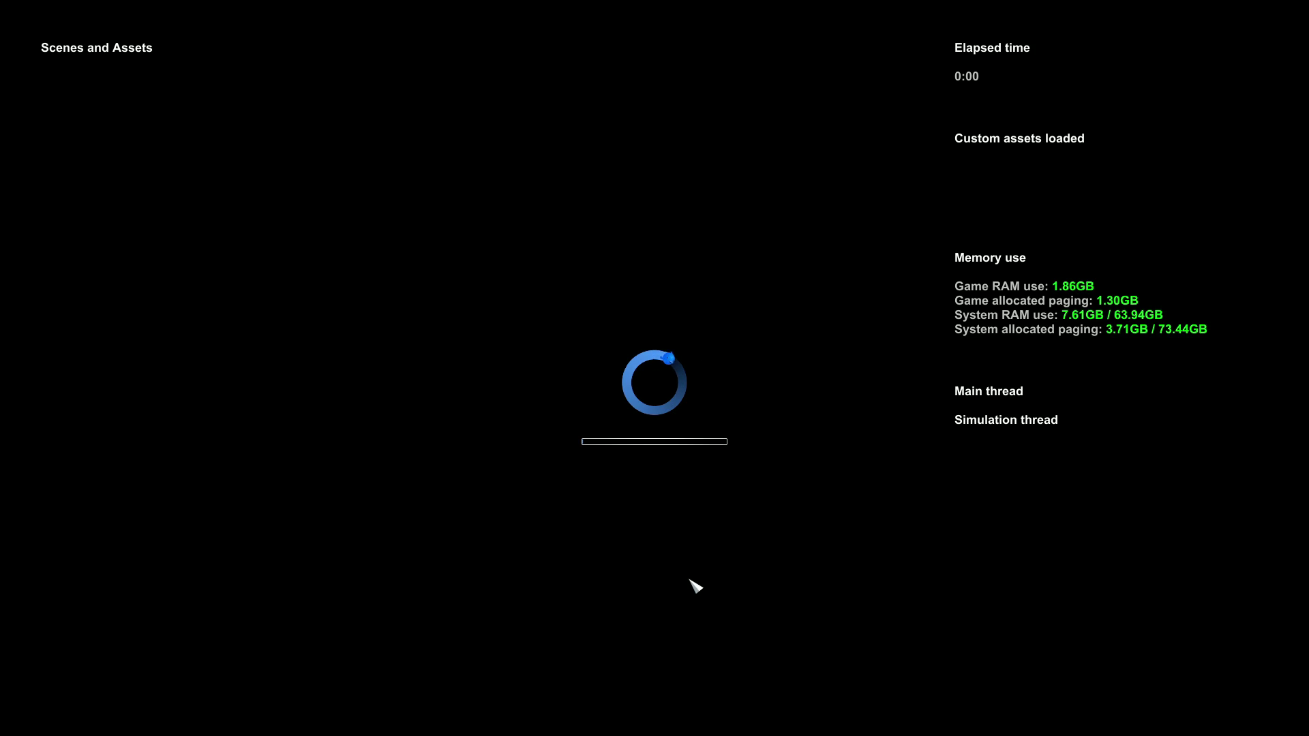